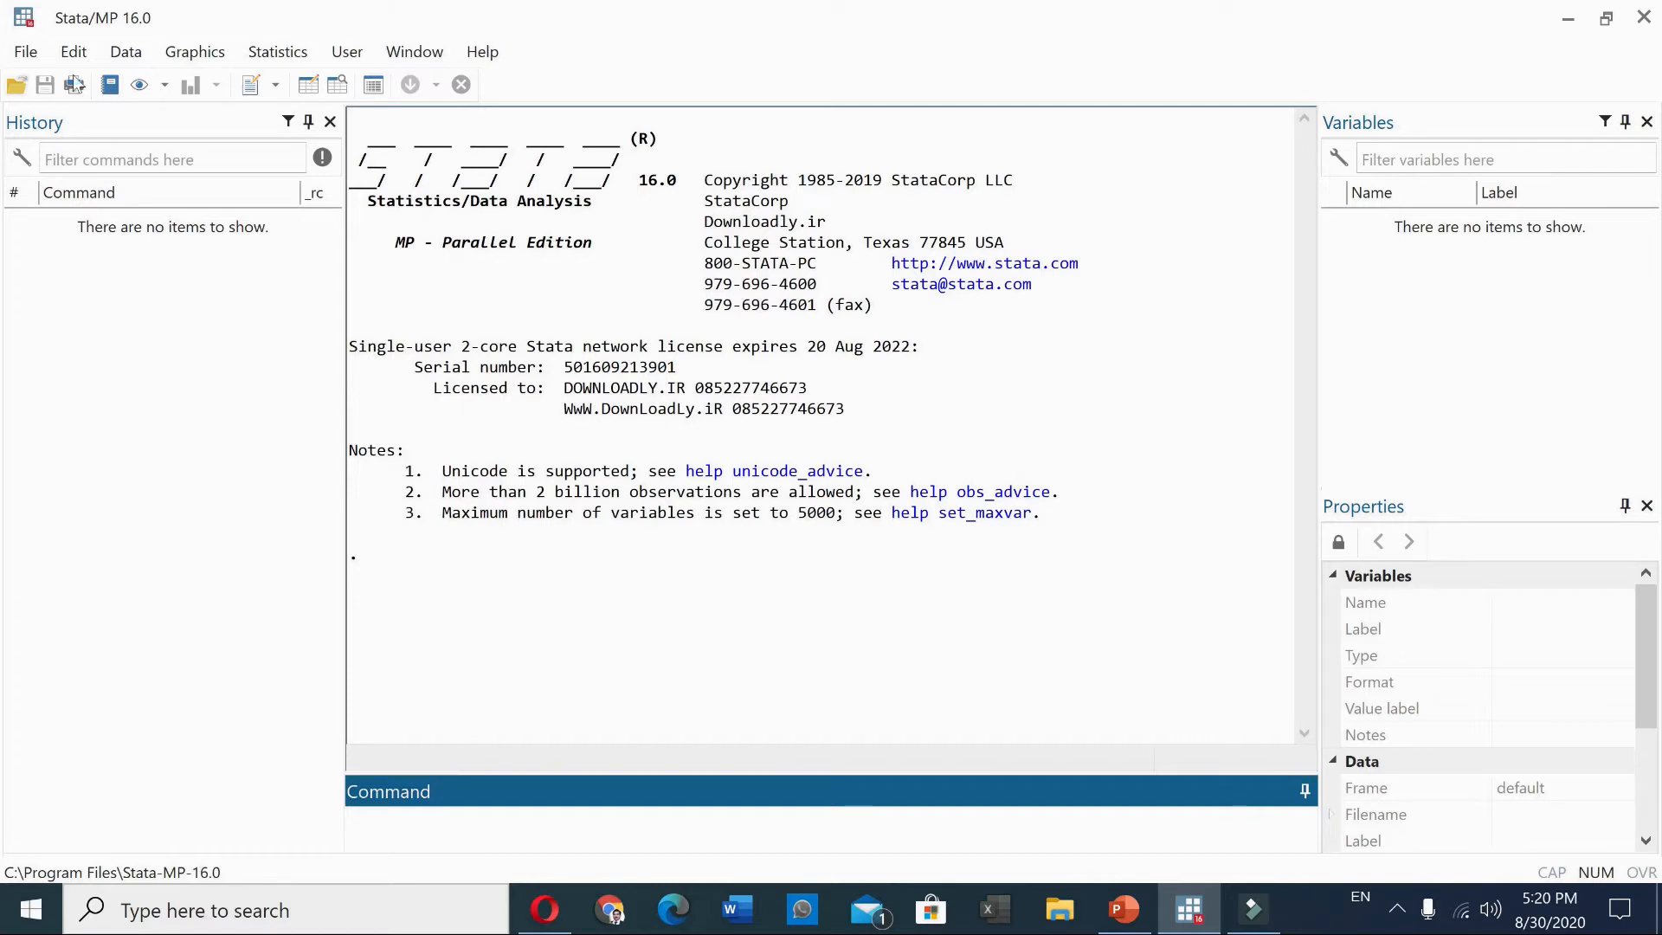
left_click(22, 48)
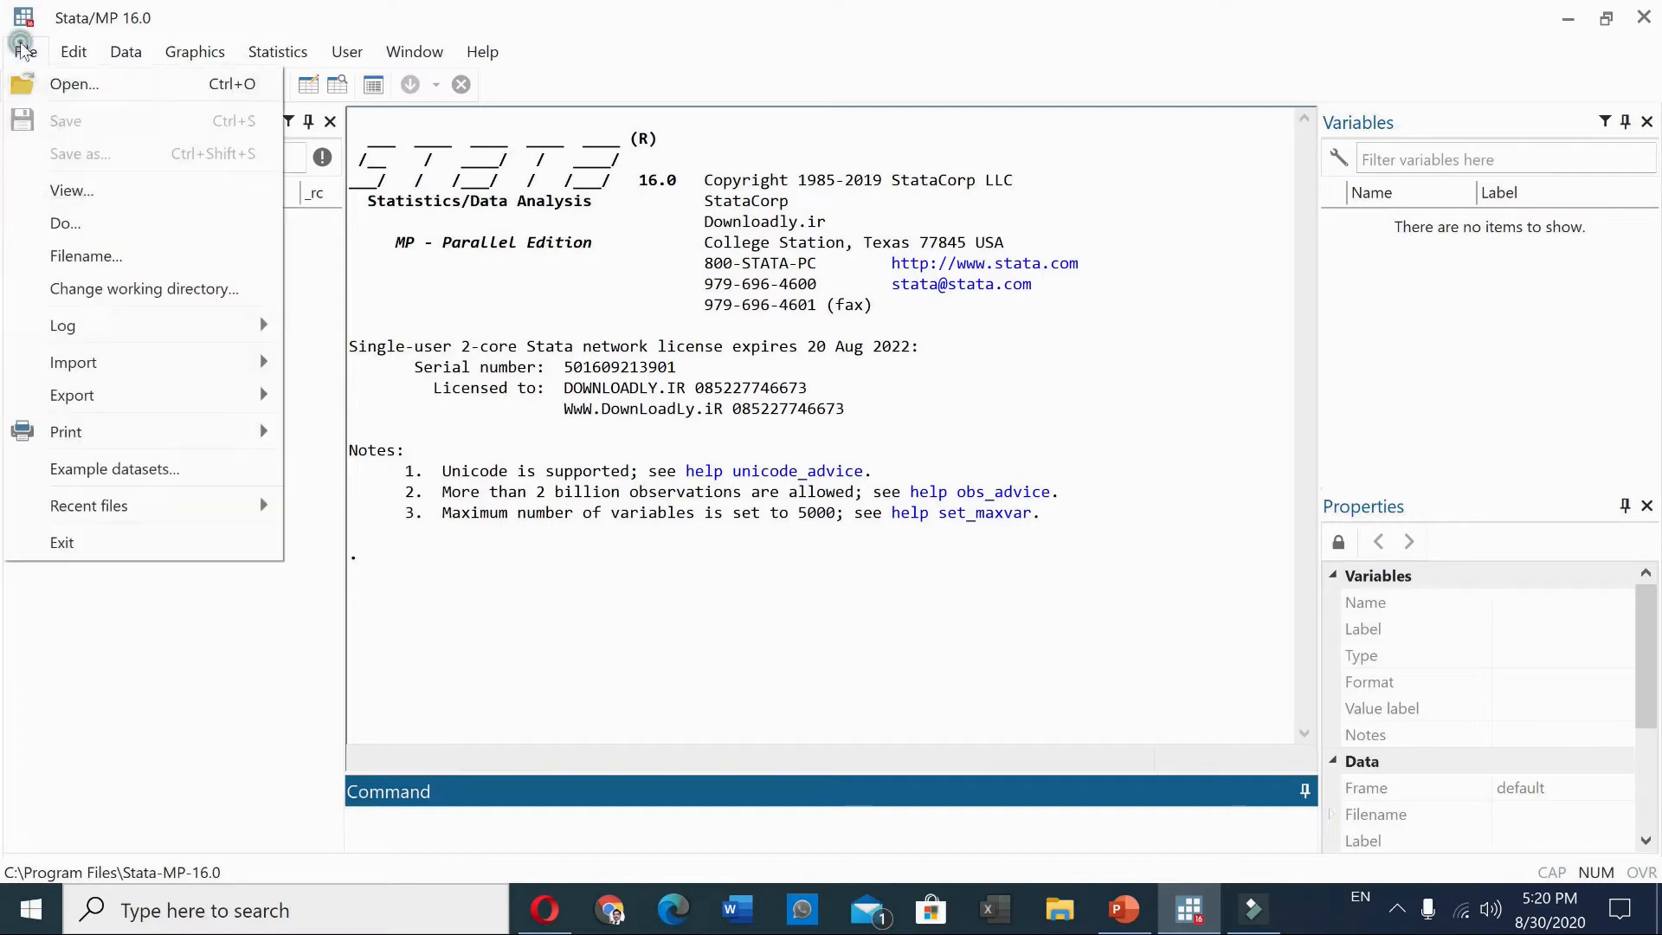
left_click(67, 94)
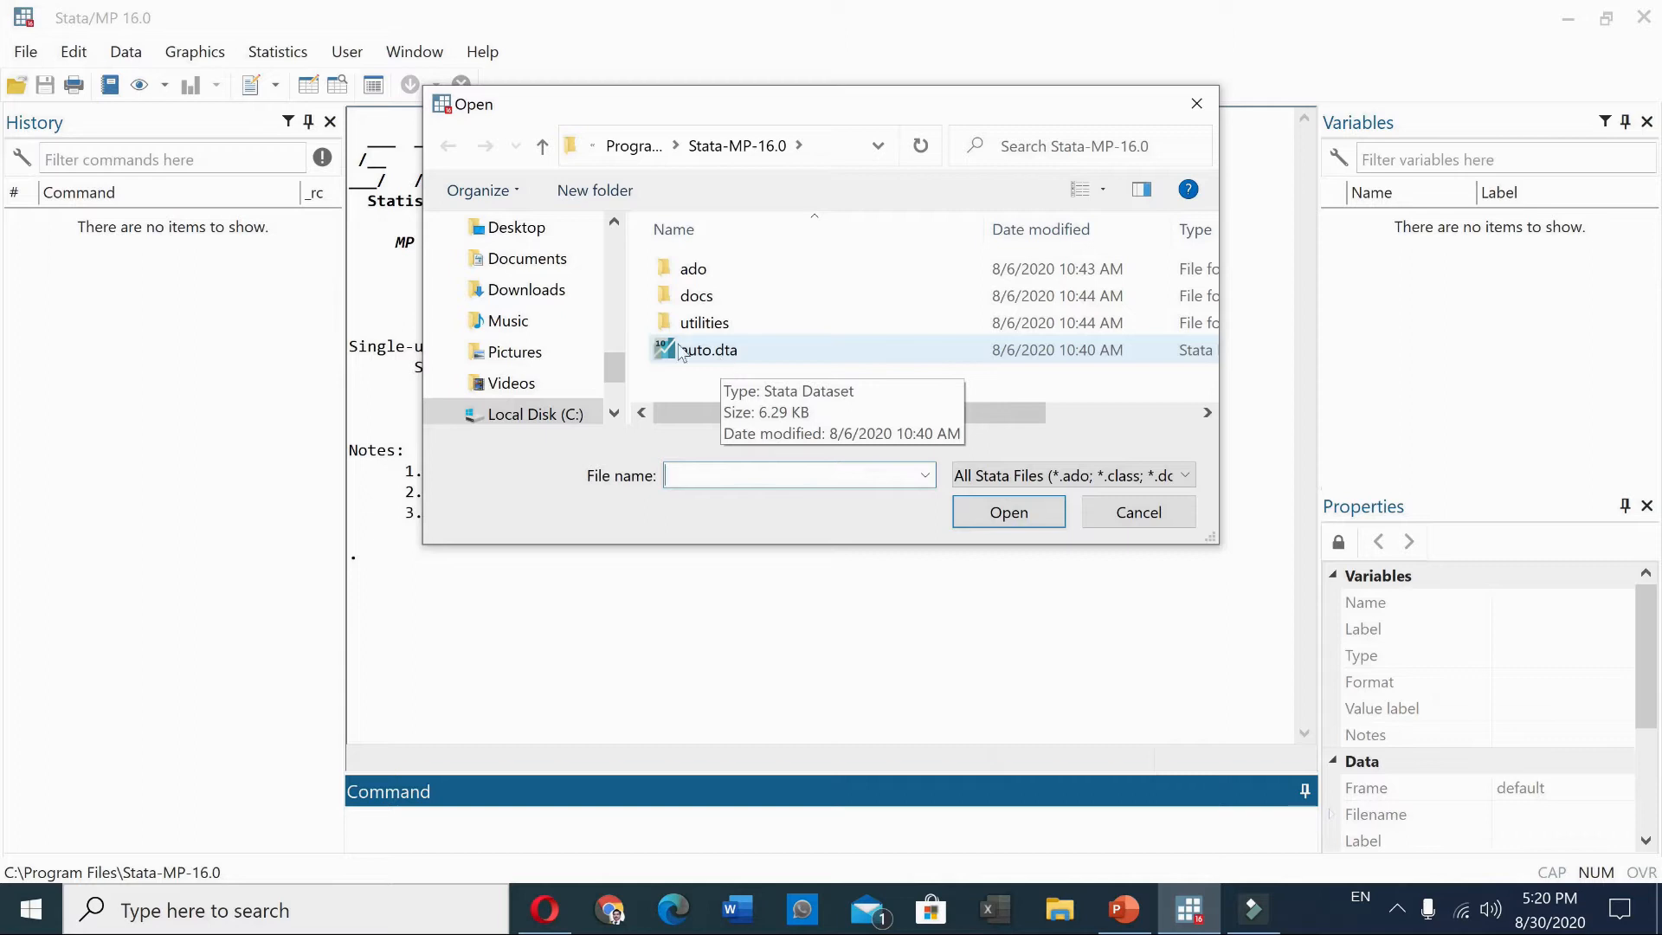
scroll(614, 334, "up", 2)
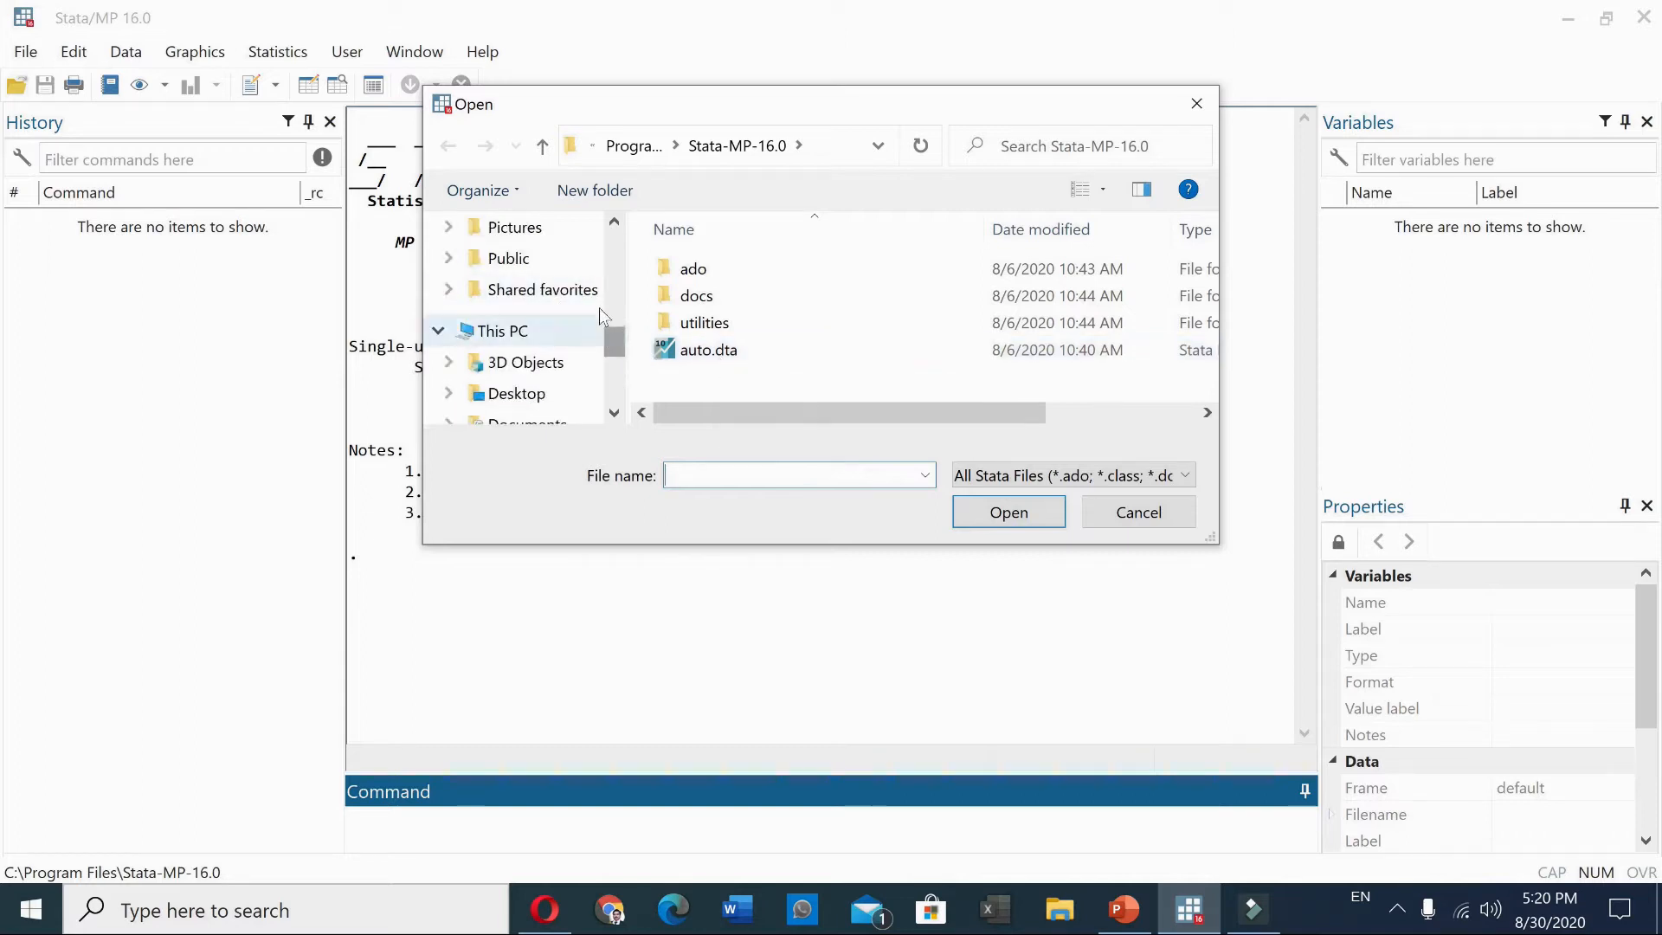
left_click(611, 296)
left_click(610, 296)
left_click(611, 296)
left_click(610, 297)
left_click_drag(610, 296, 614, 249)
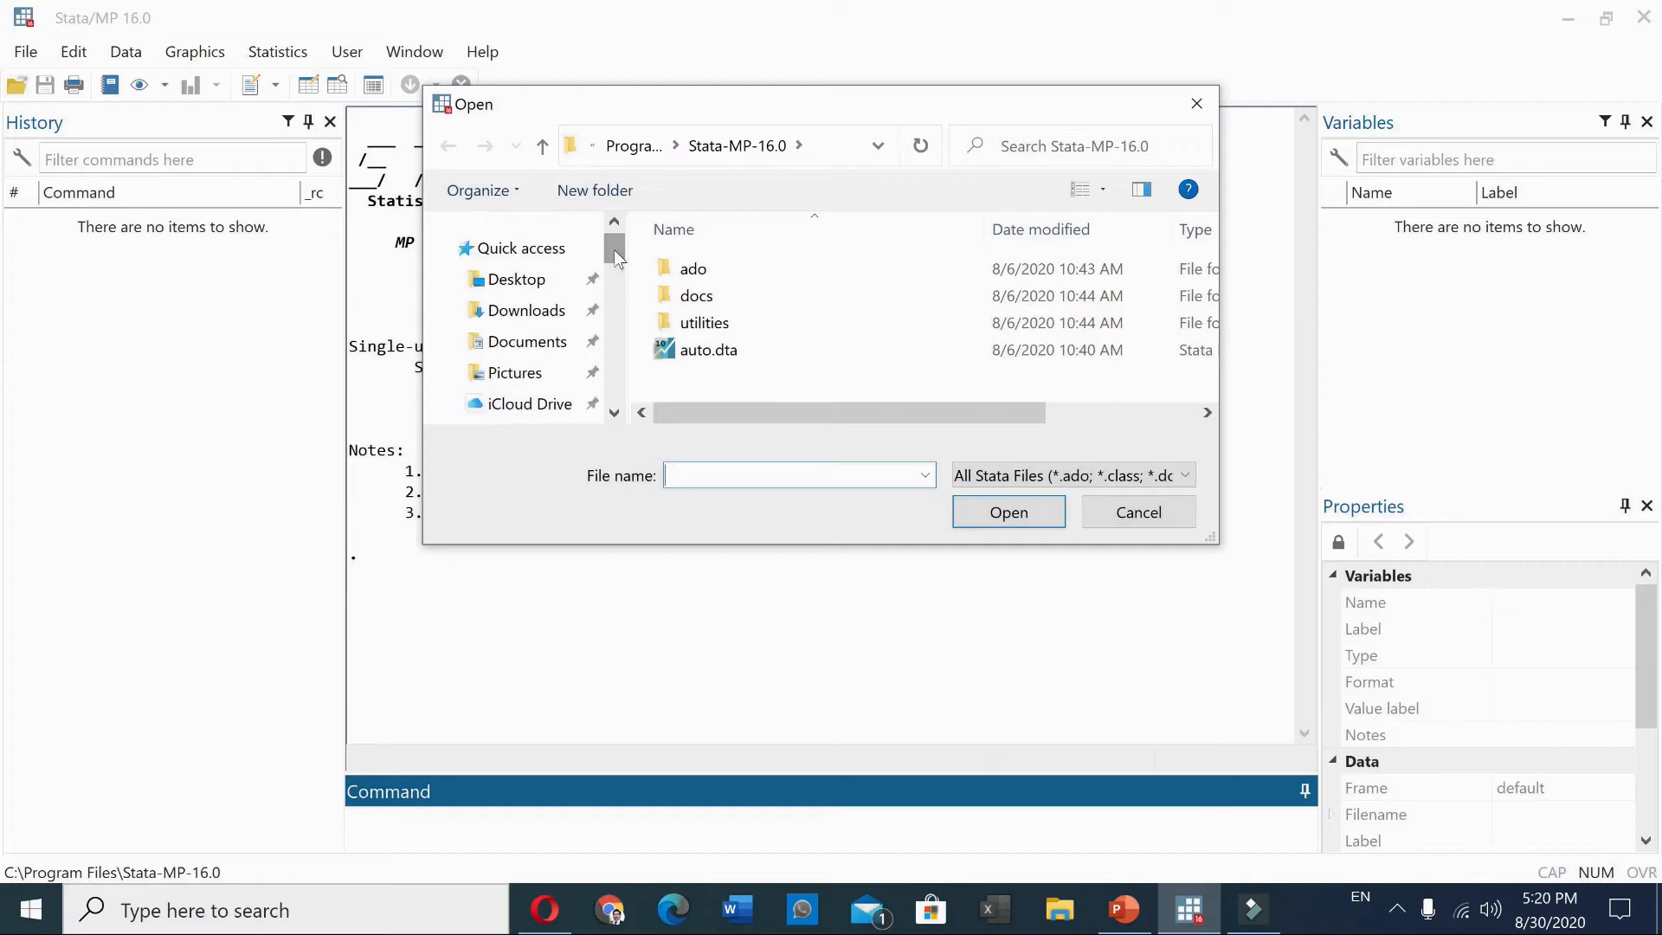
left_click(541, 344)
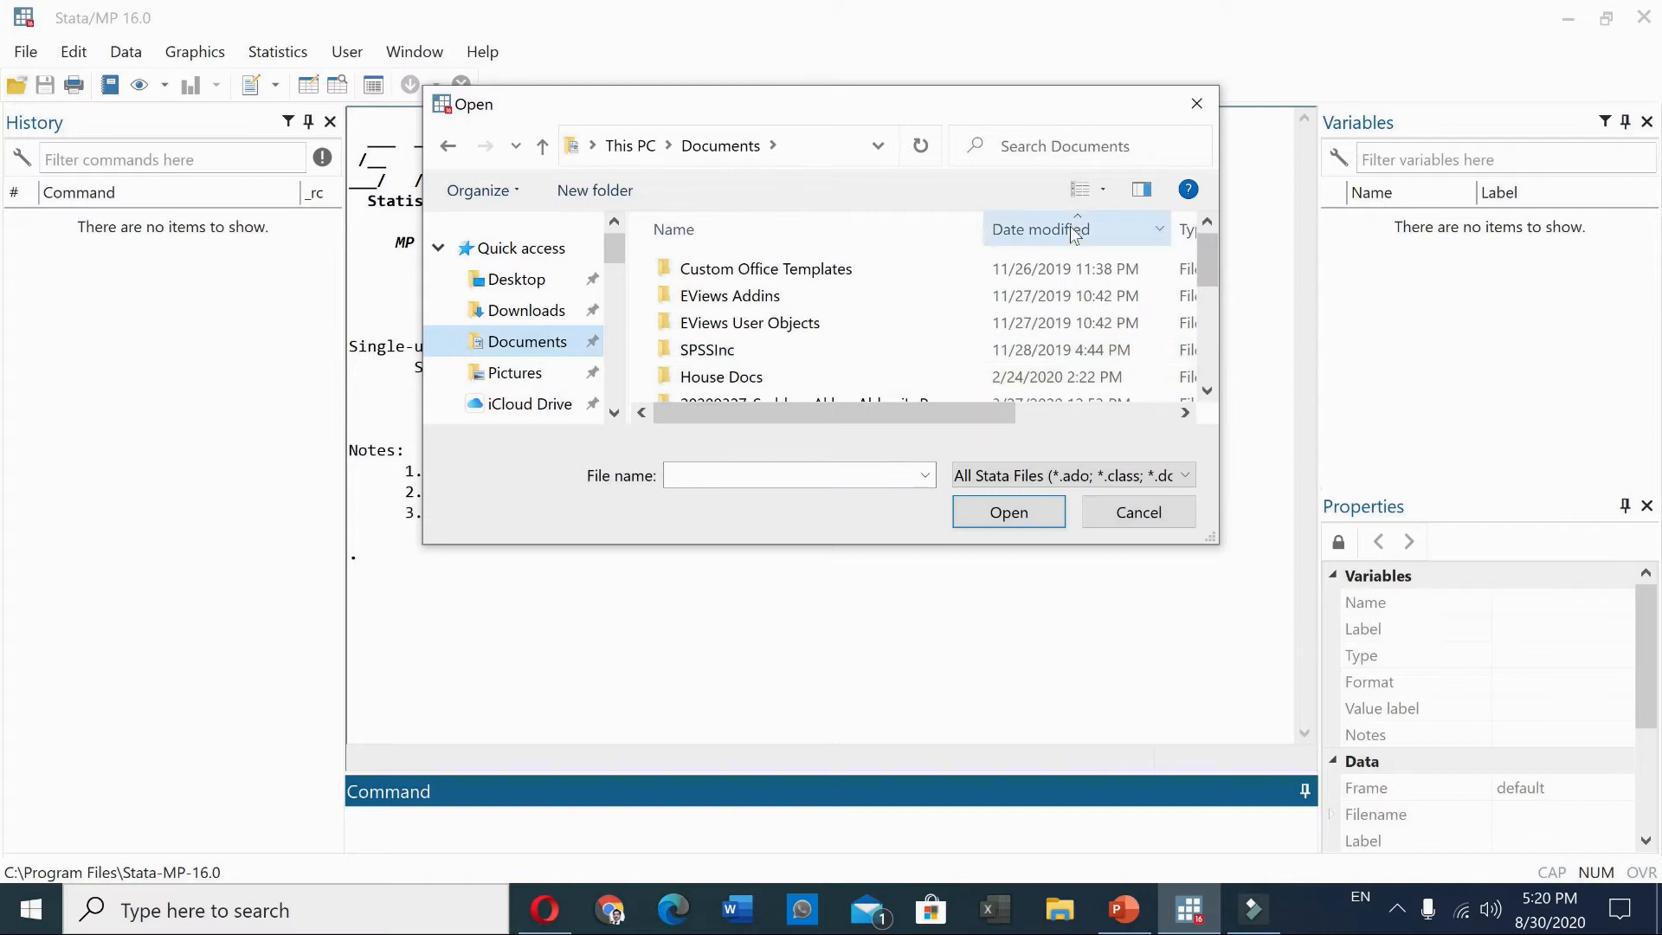
left_click(1070, 226)
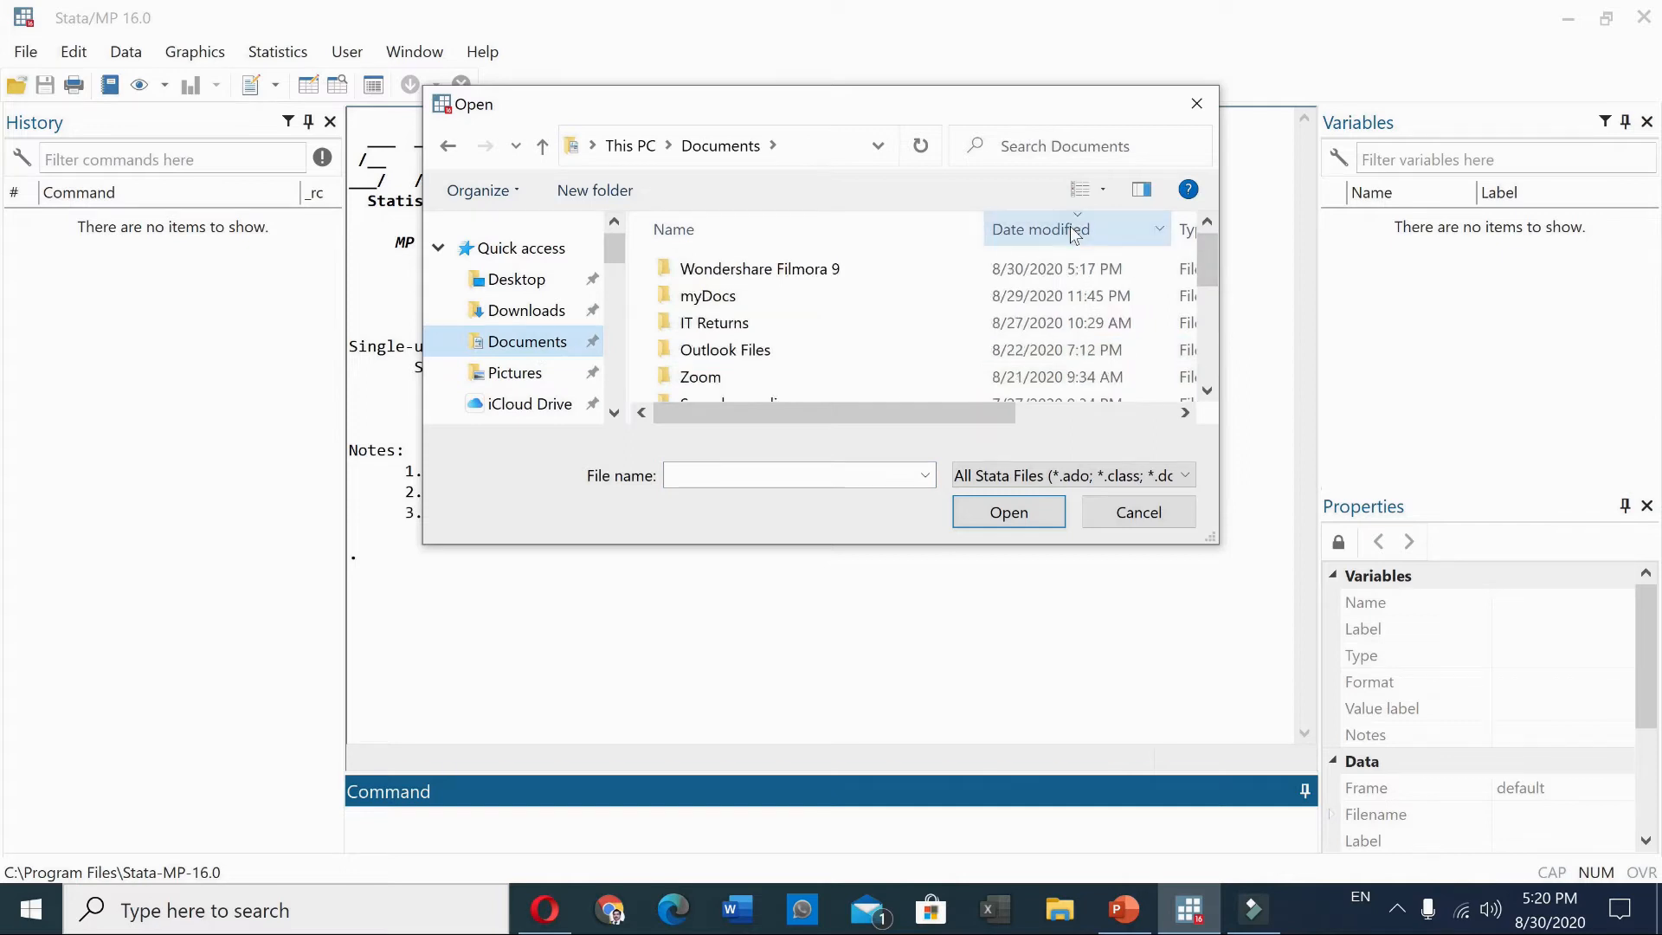
left_click(536, 313)
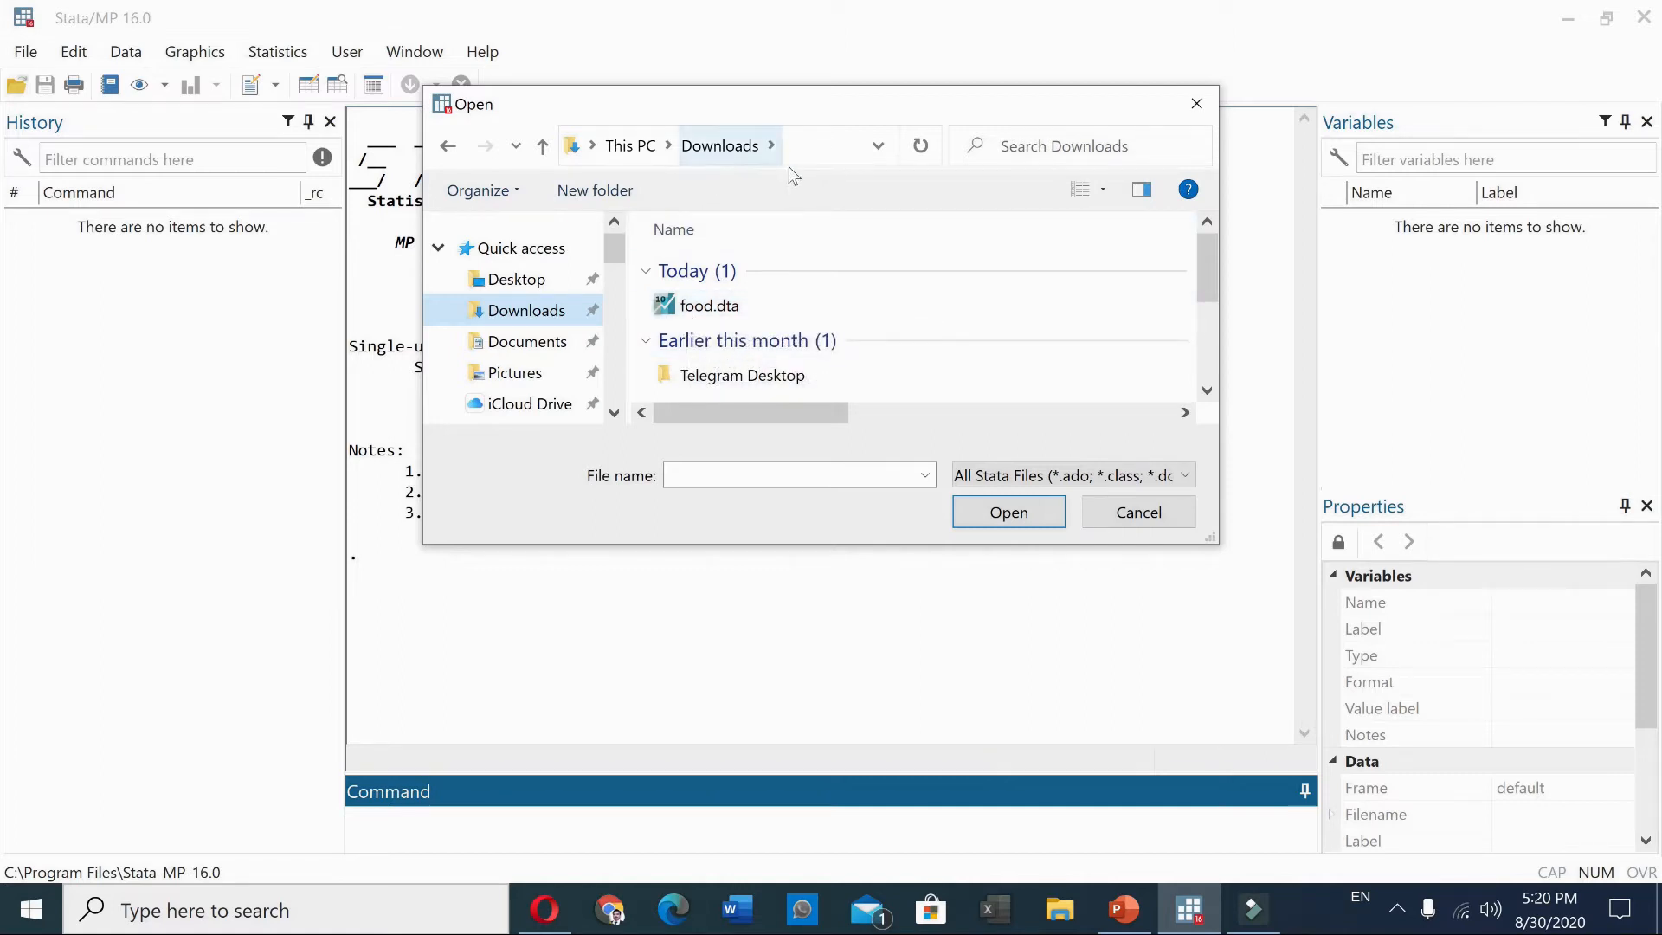
left_click(1137, 513)
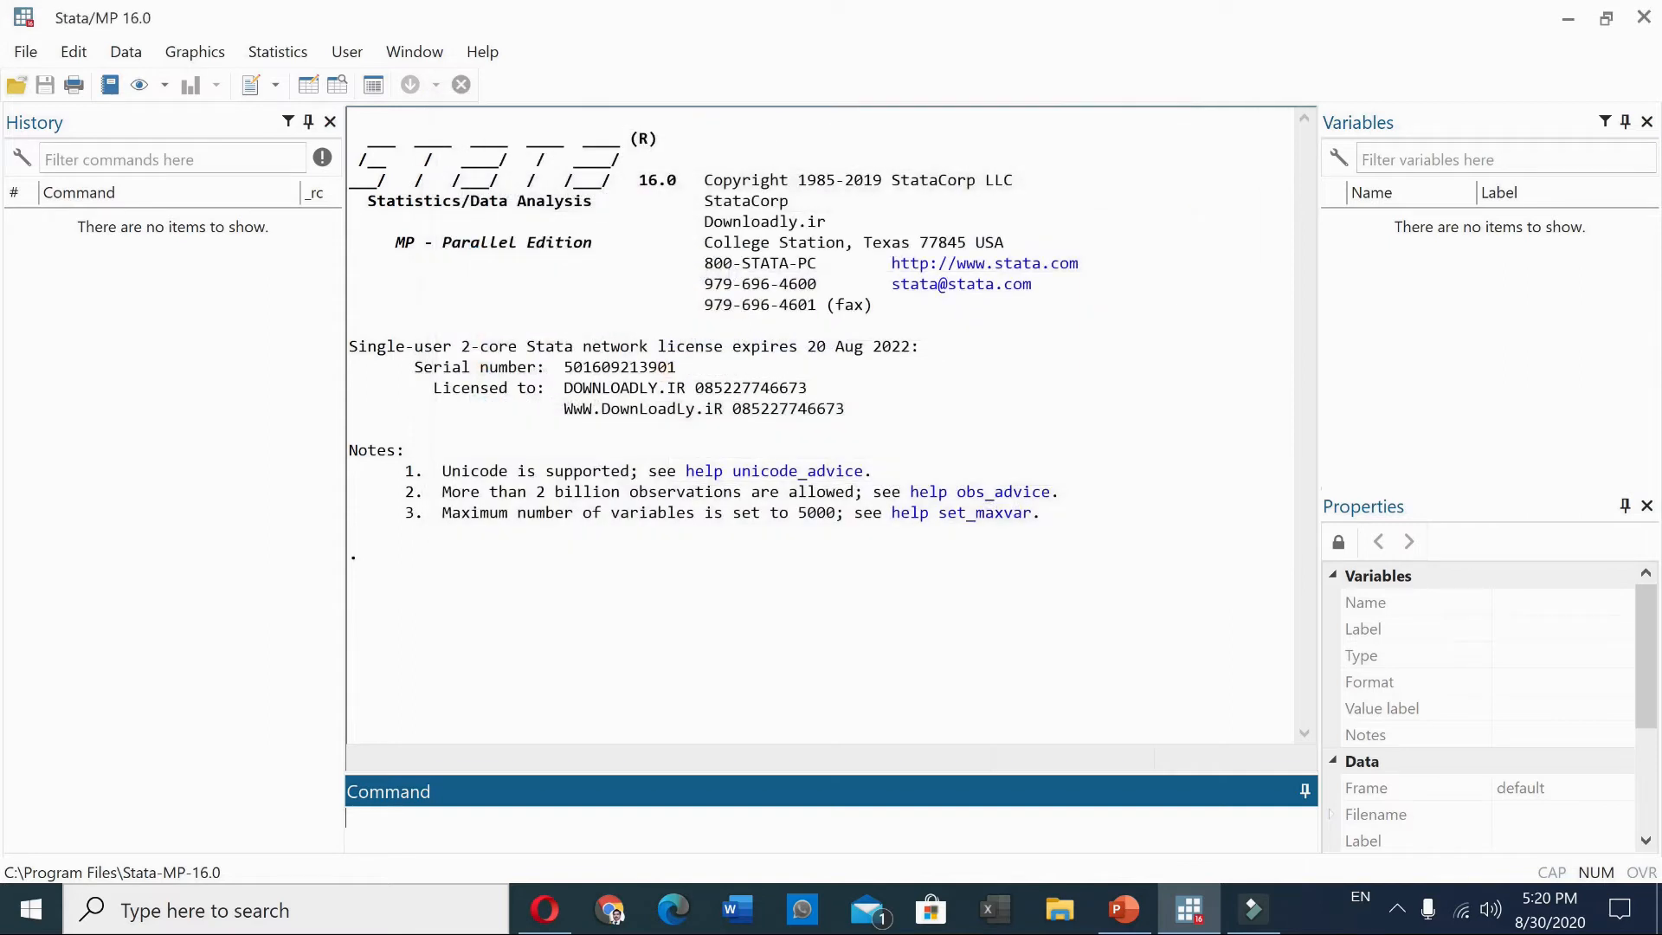
type("use ")
type("htt")
type("pp;///")
key("BackSpace")
key("BackSpace")
key("BackSpace")
key("BackSpace")
key("BackSpace")
key("BackSpace")
type("p://")
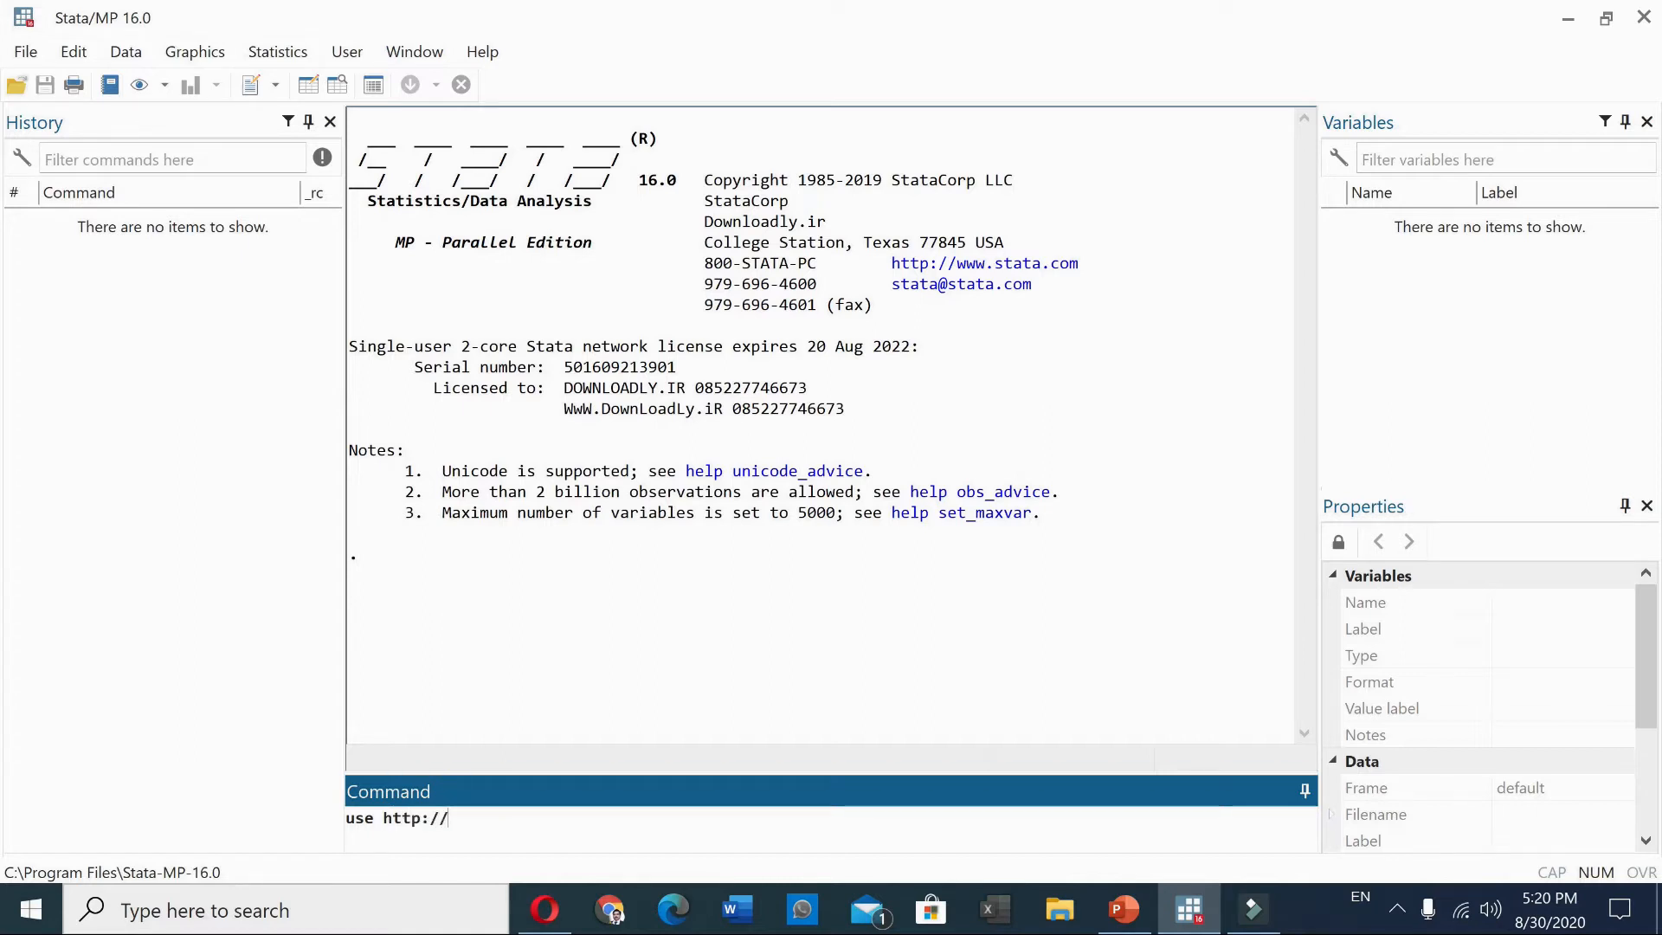
key("ctrl+a")
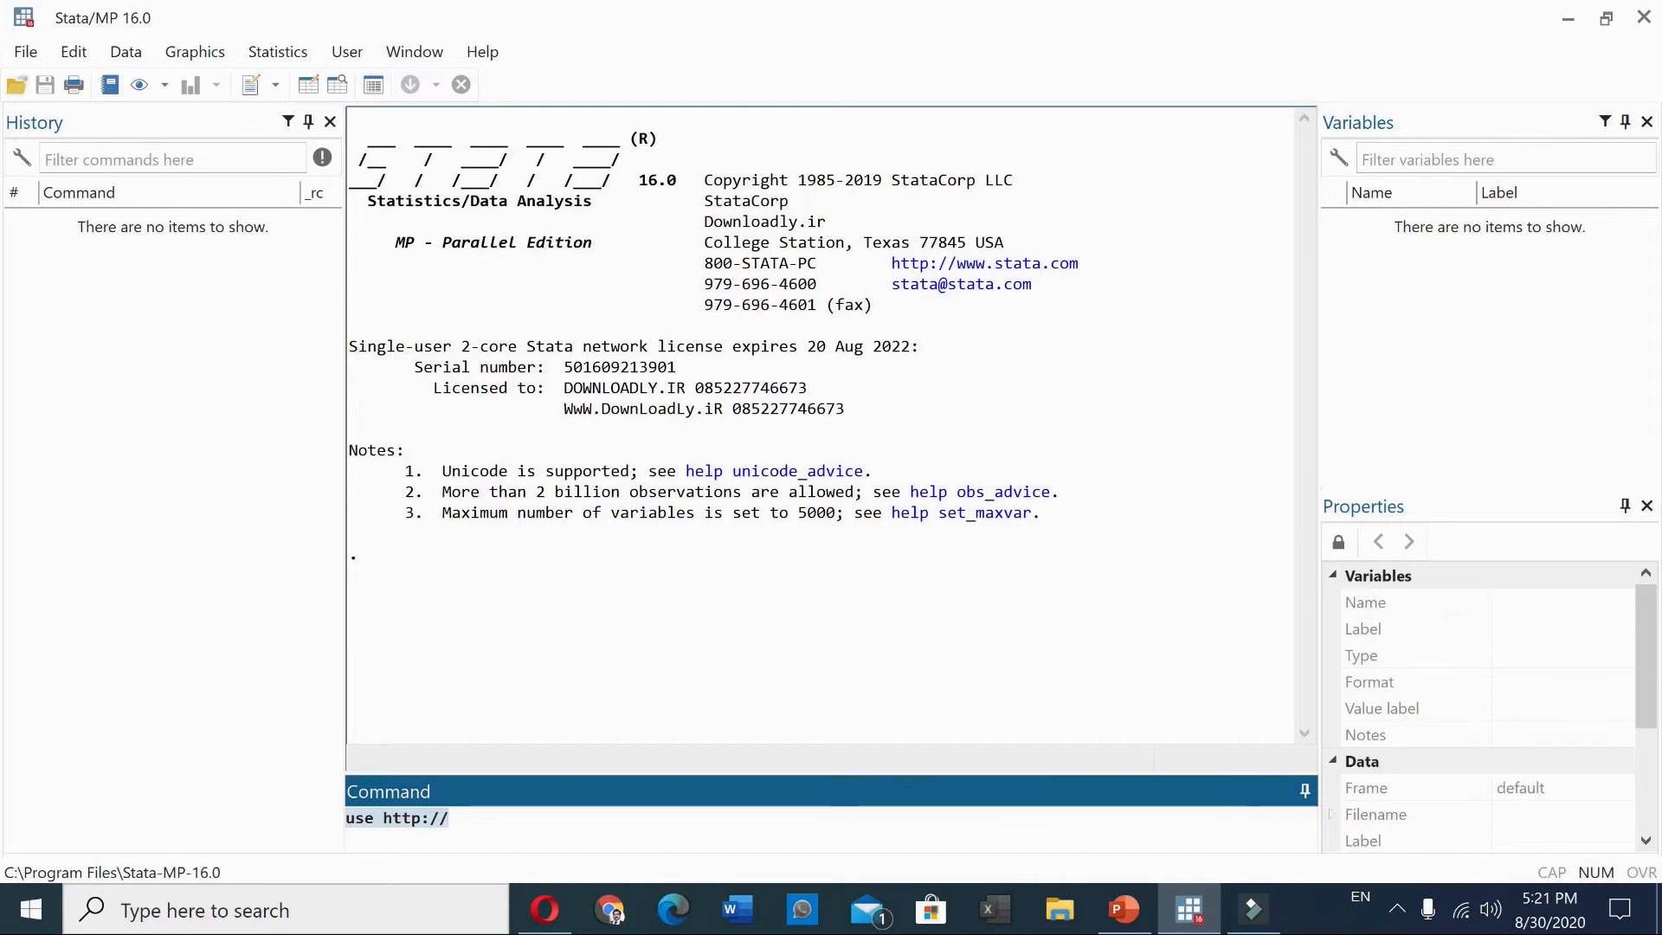
type("use http://www.principlesofeconometrics.com/poe4/data/stata/food.dta")
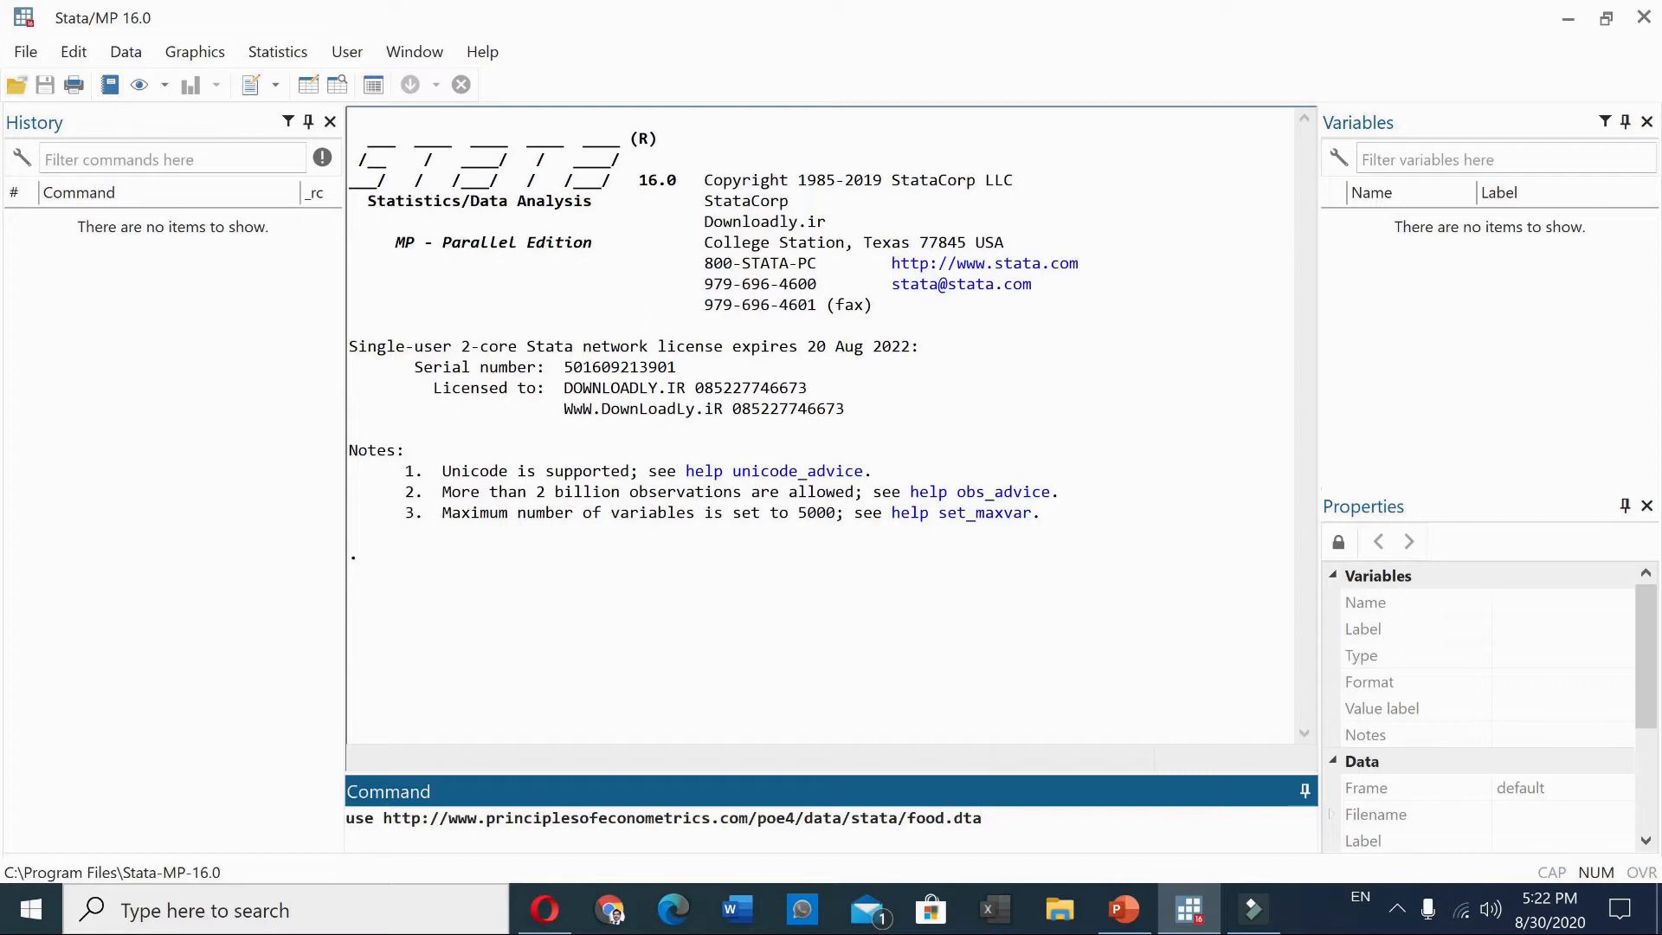
key("Return")
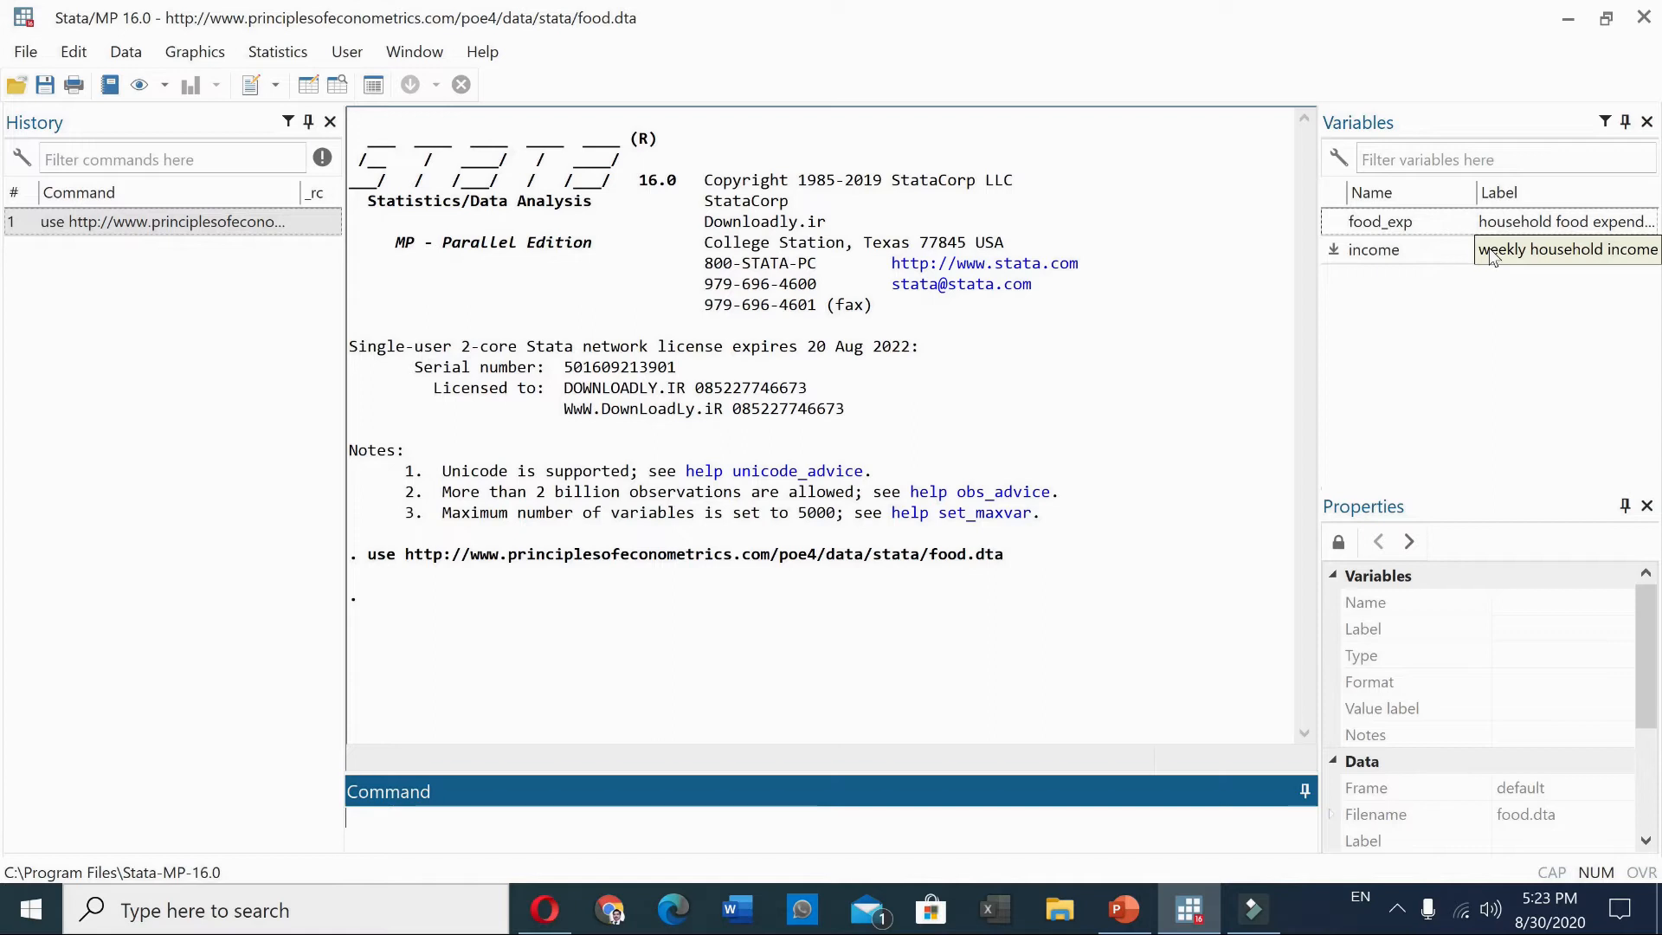
Run describe to list the dataset's variables, storage types and labels
type("describe")
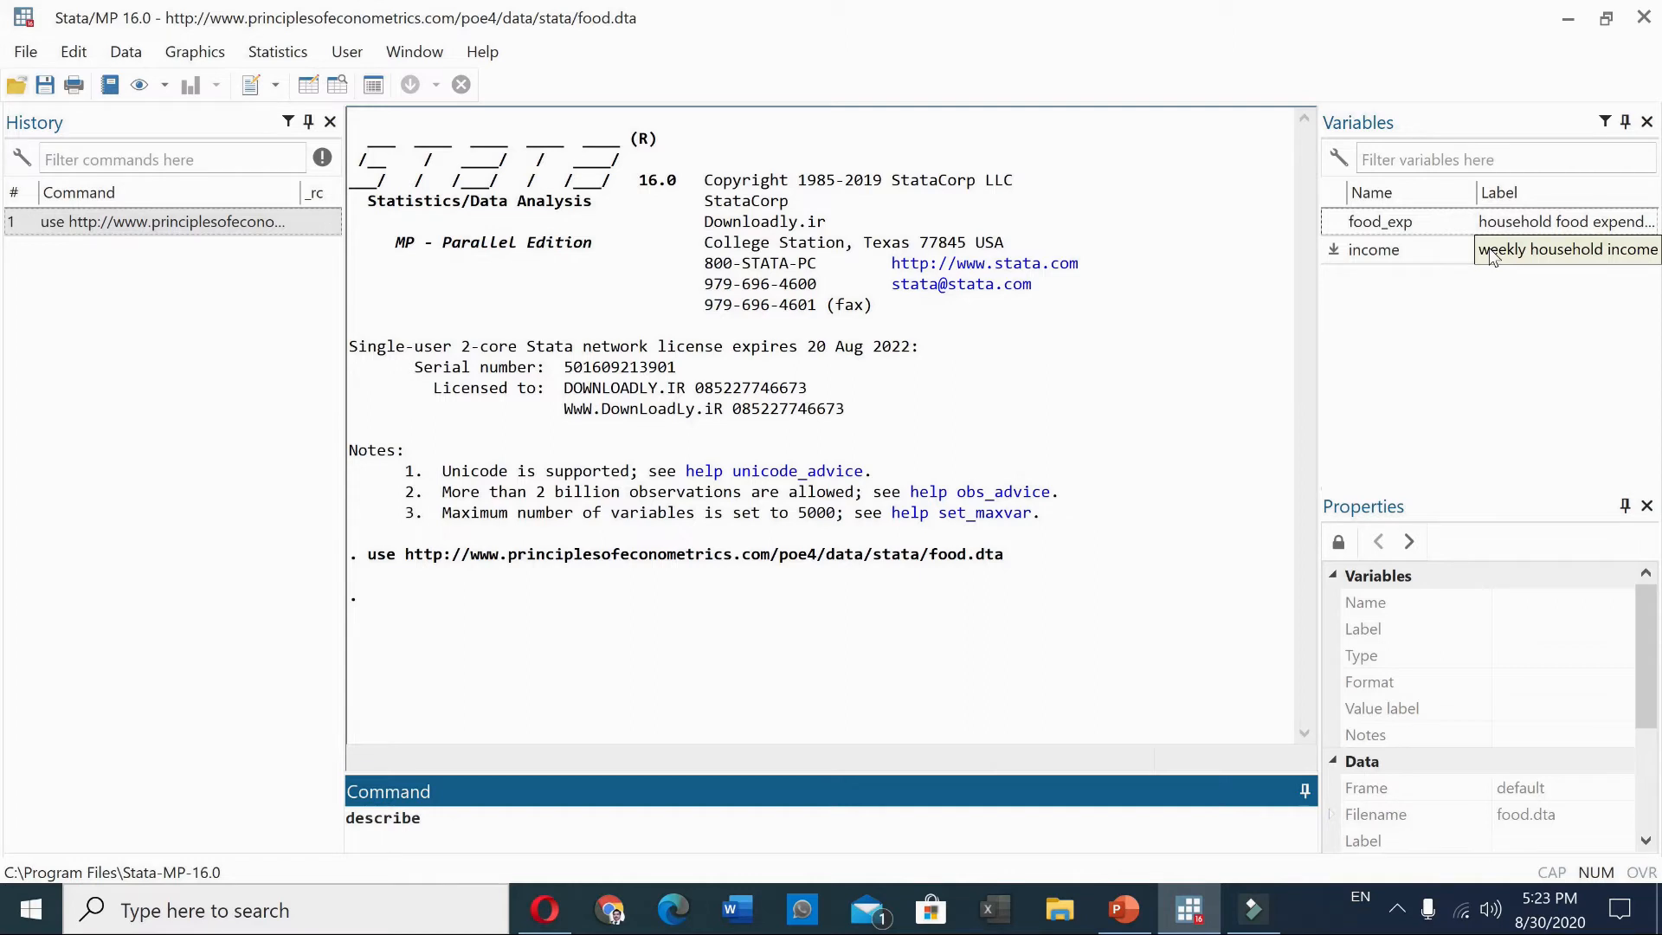
key("Return")
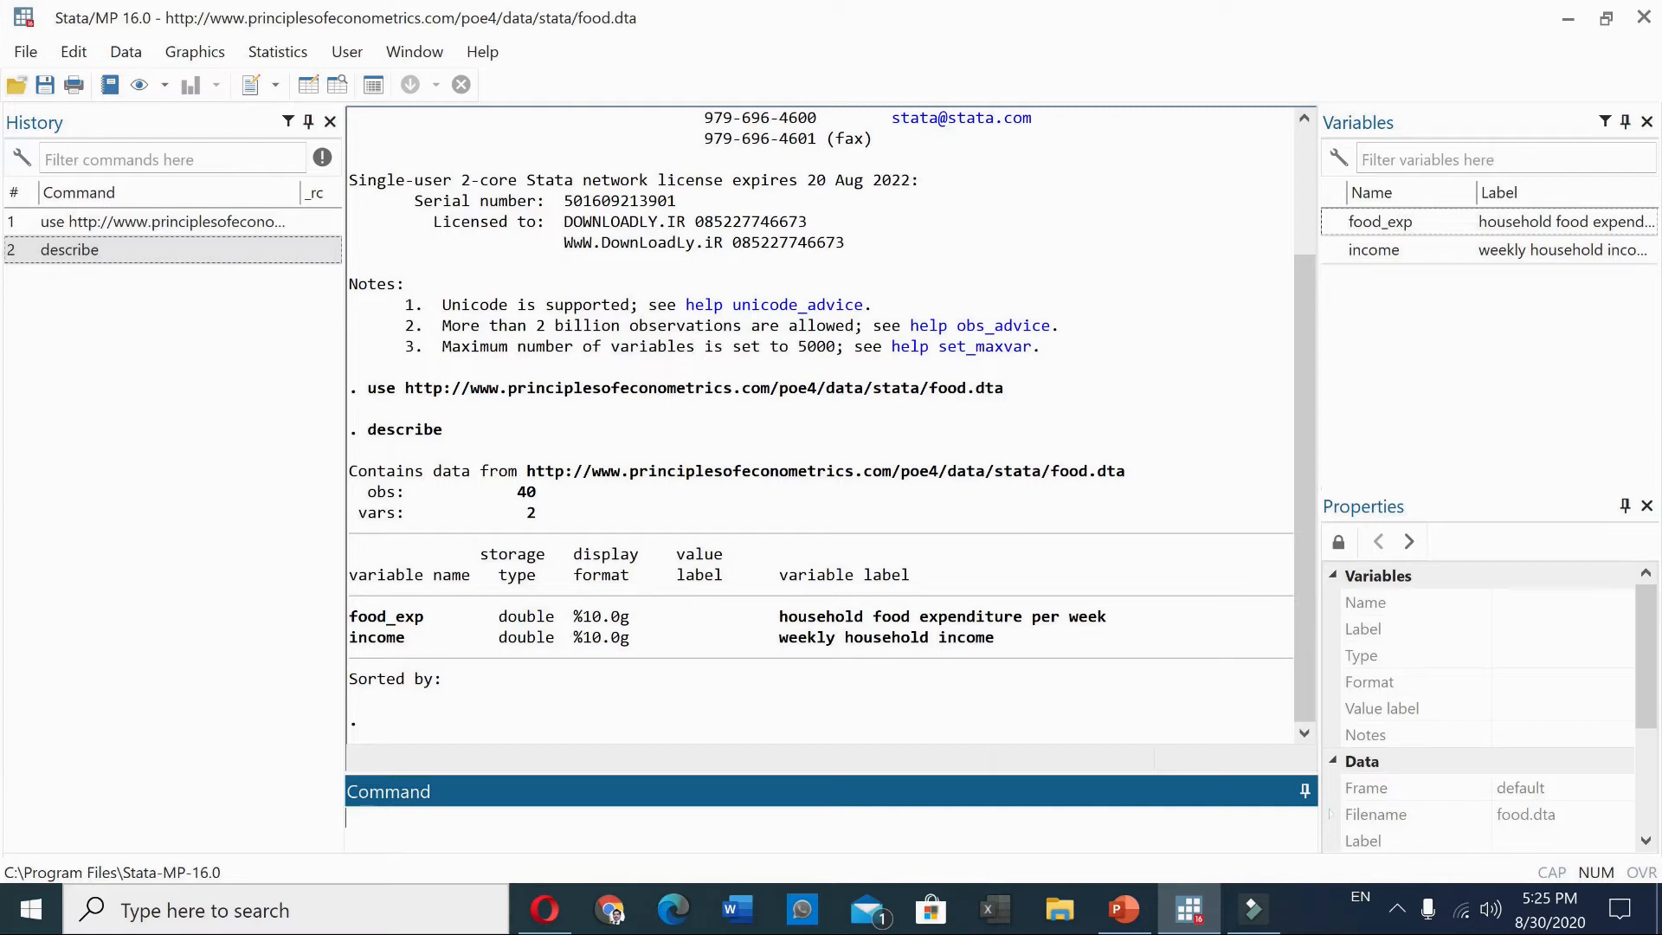
Show summary statistics for all variables with summarize, then again with its short form sum
type("summarize")
key("Return")
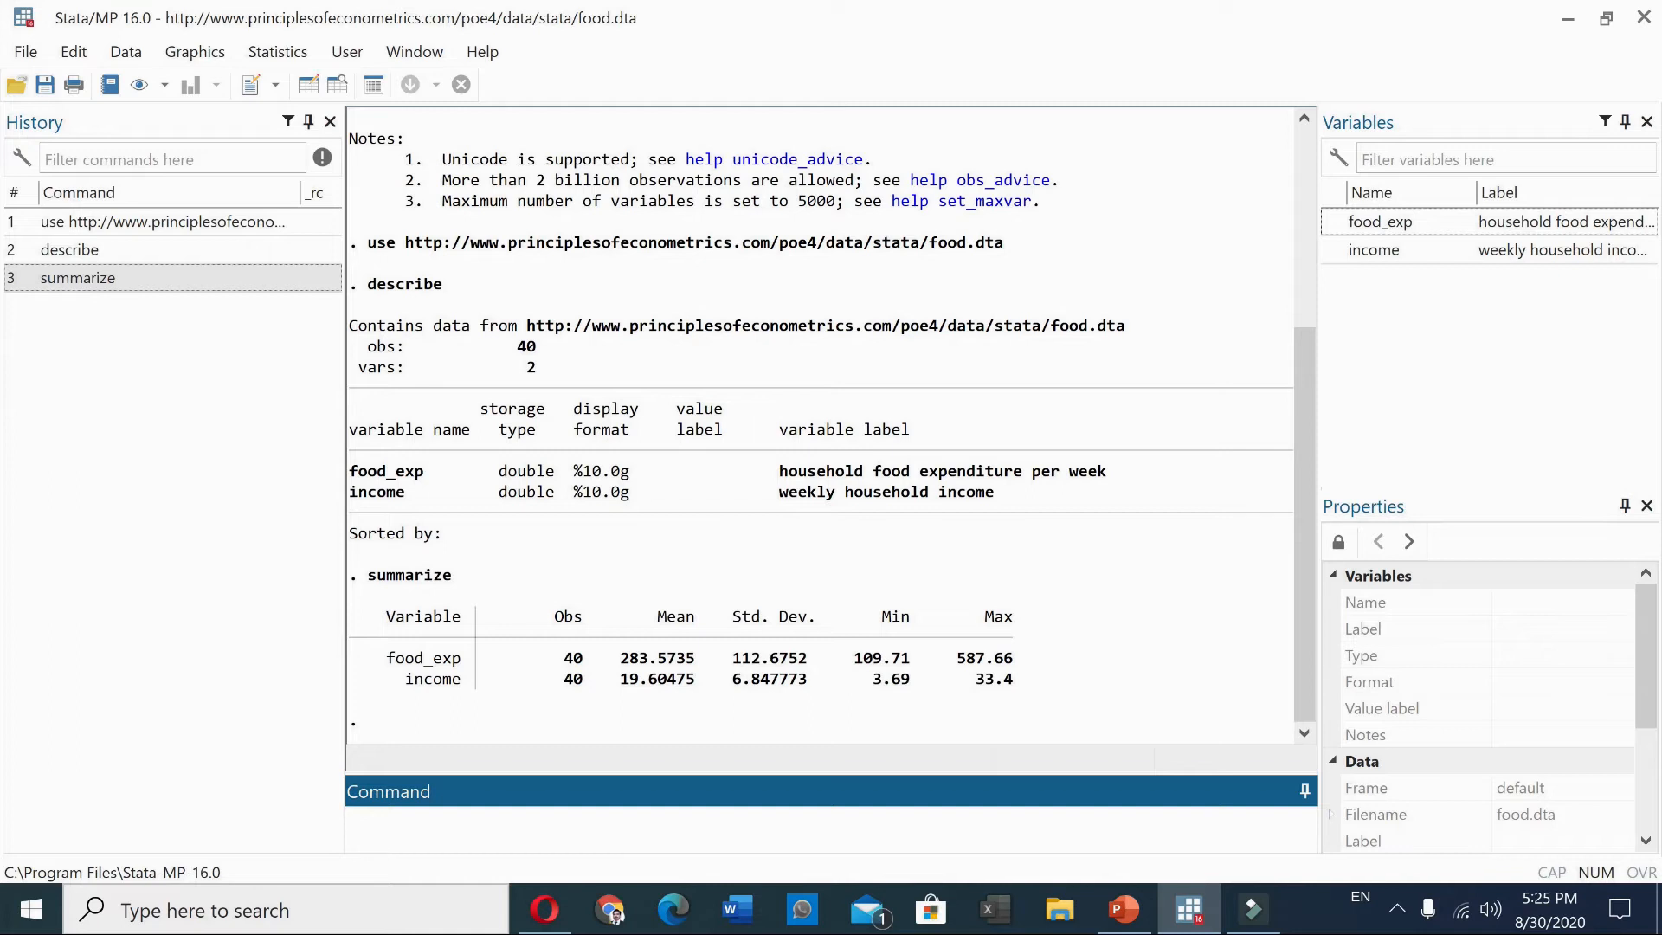
type("sum")
key("Return")
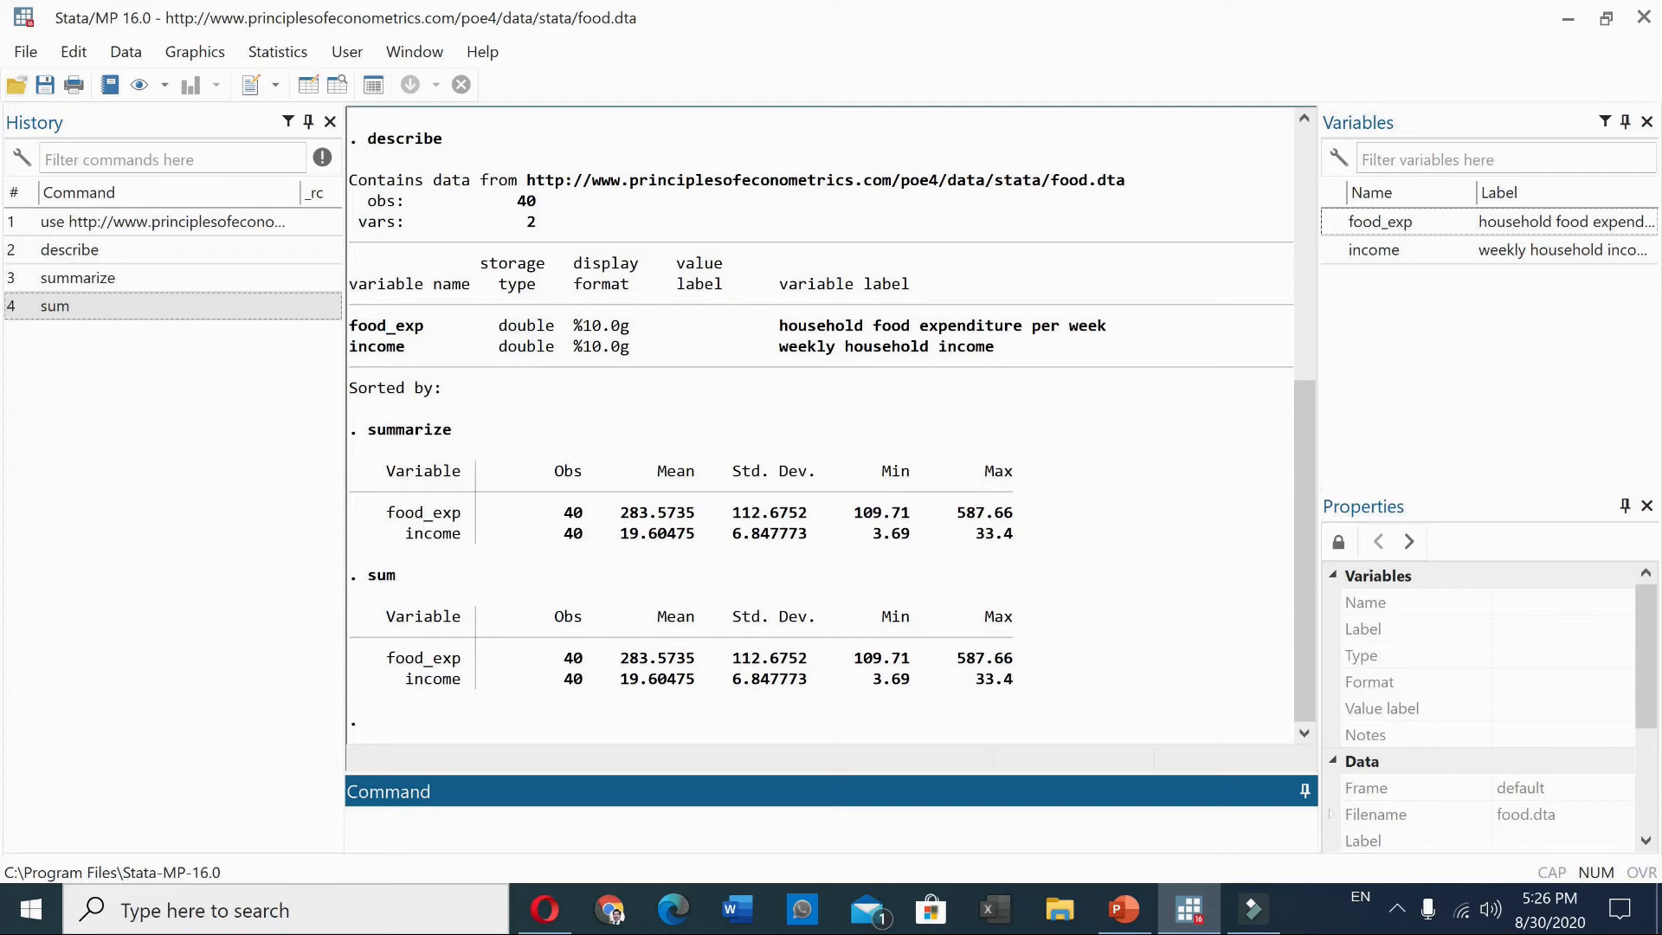
Show detailed summary statistics for all variables with summarize, detail
type("summarize, detail")
key("Return")
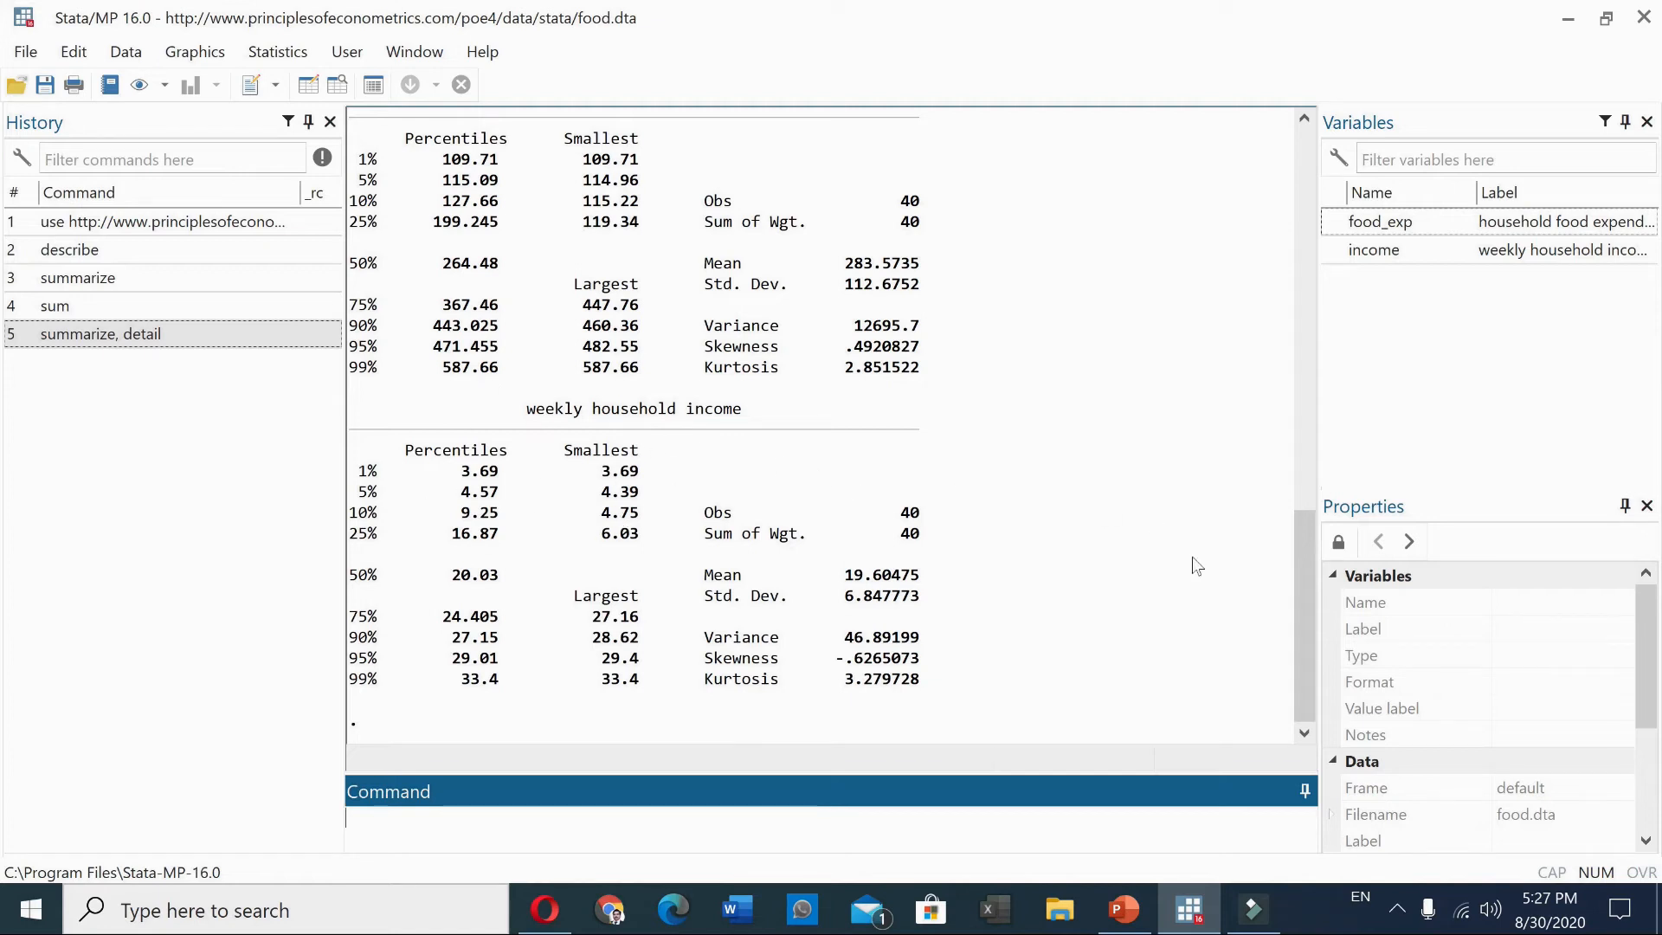
left_click_drag(1301, 627, 1302, 593)
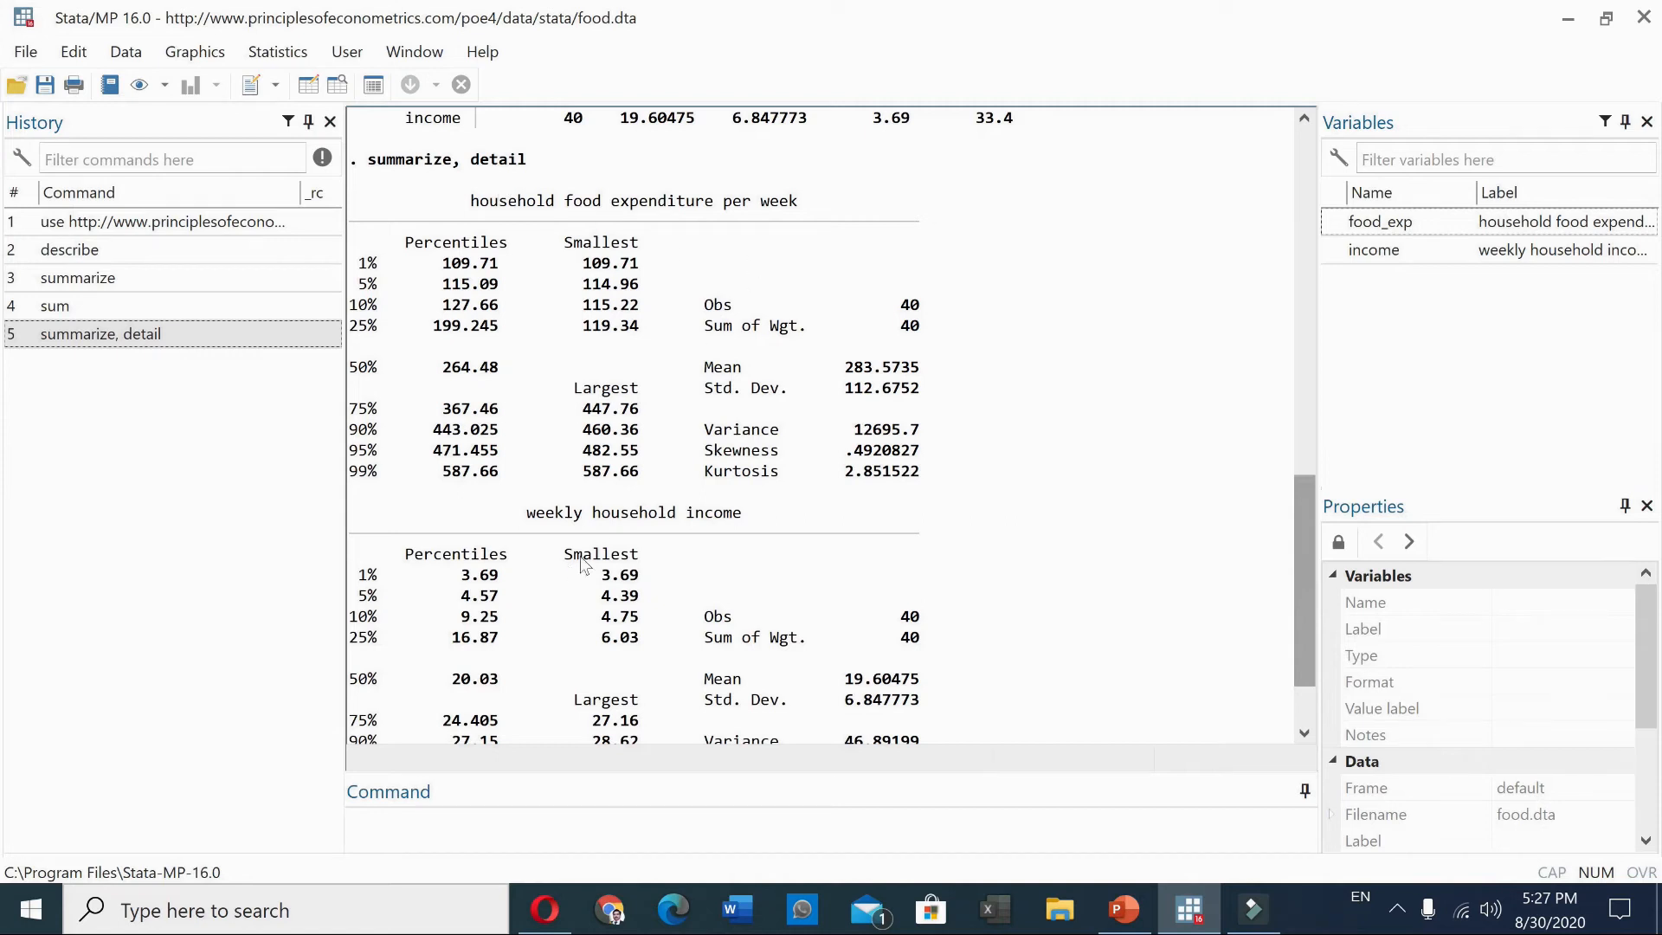
left_click(1309, 704)
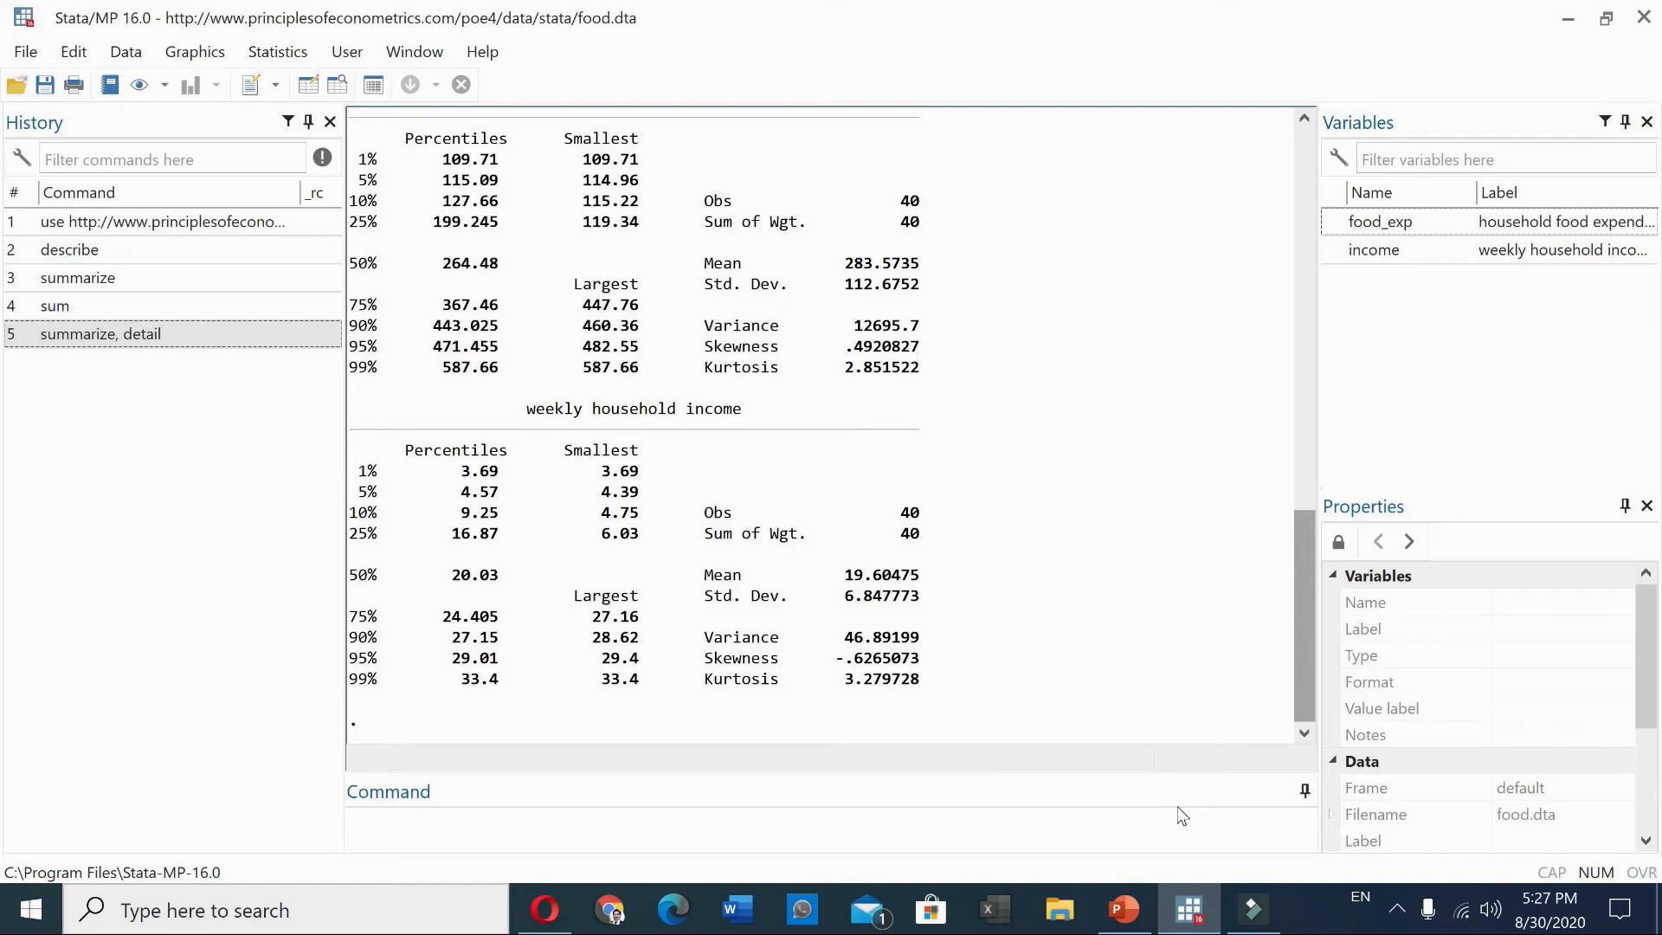
Show detailed summary statistics for food_exp only with summarize food_exp, detail
type("summ")
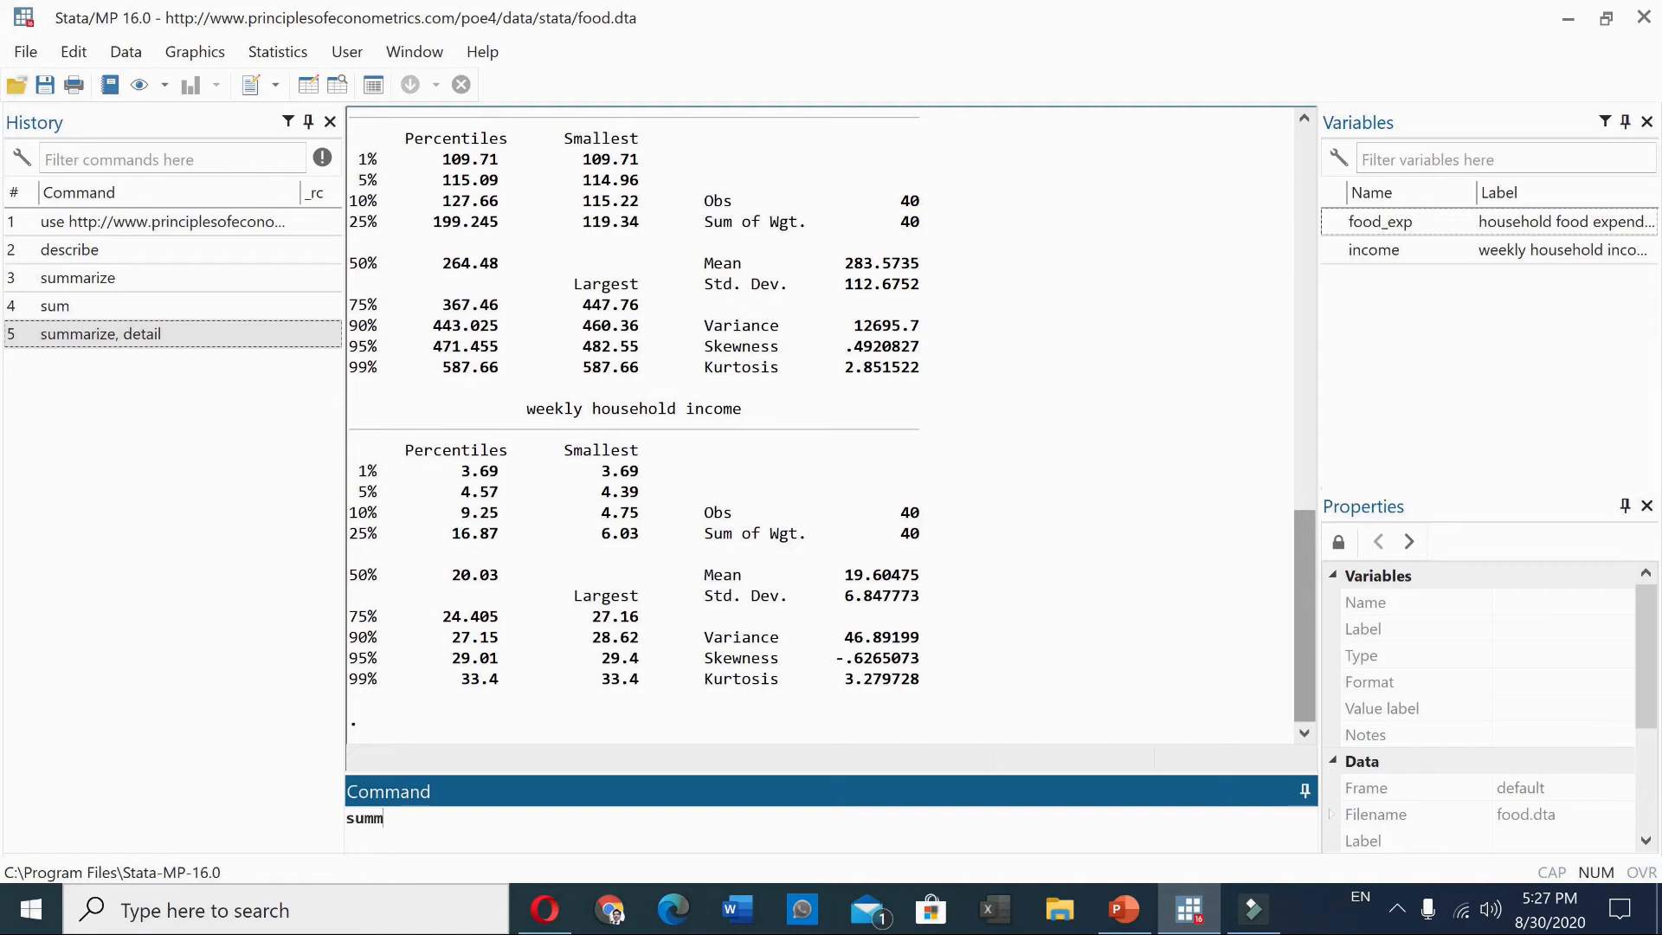
type("arize food_exp")
type(", deat")
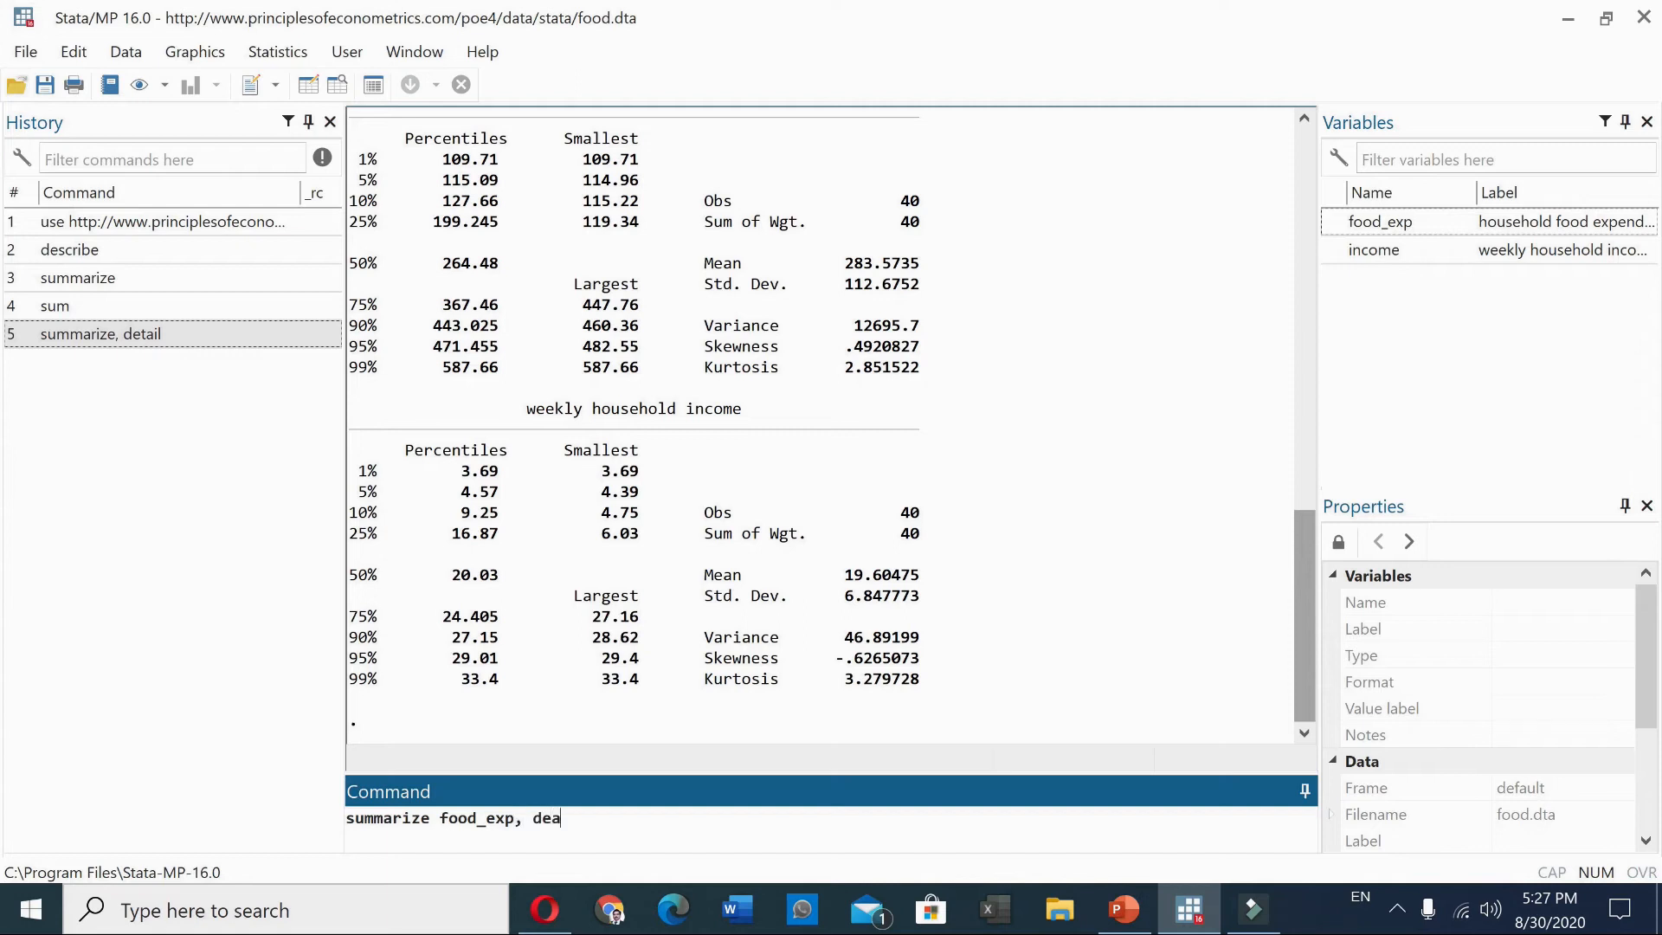
key("BackSpace")
key("BackSpace")
type("tail")
key("Return")
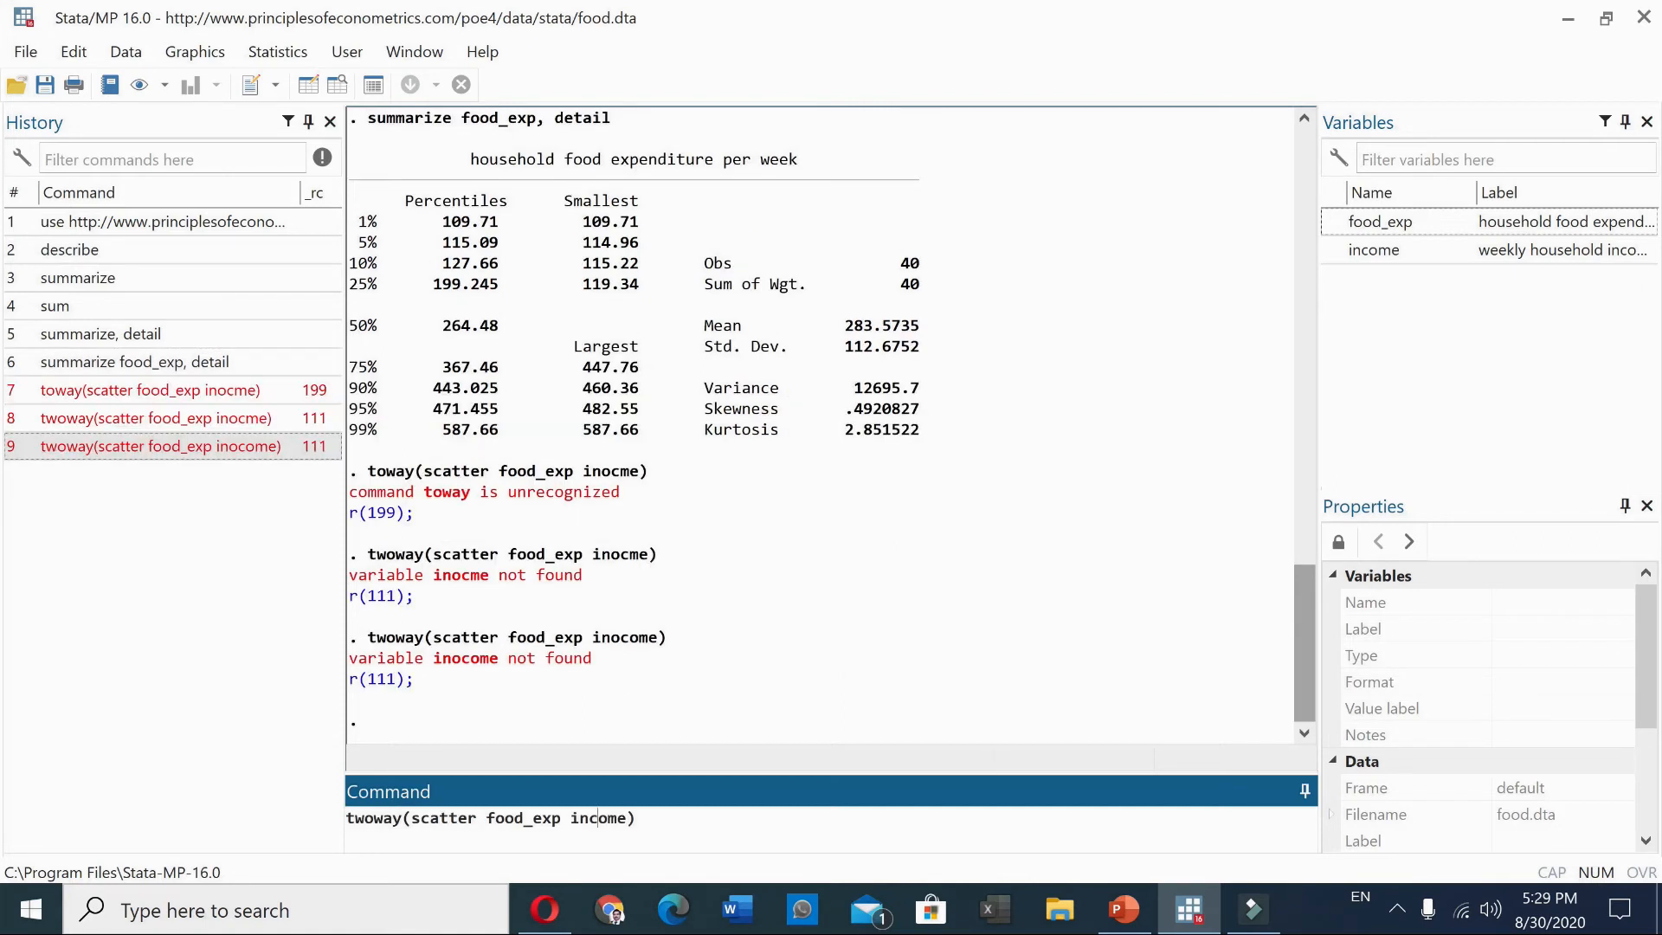
Plot food_exp against income with twoway(scatter food_exp income)
left_click(637, 818)
key("Return")
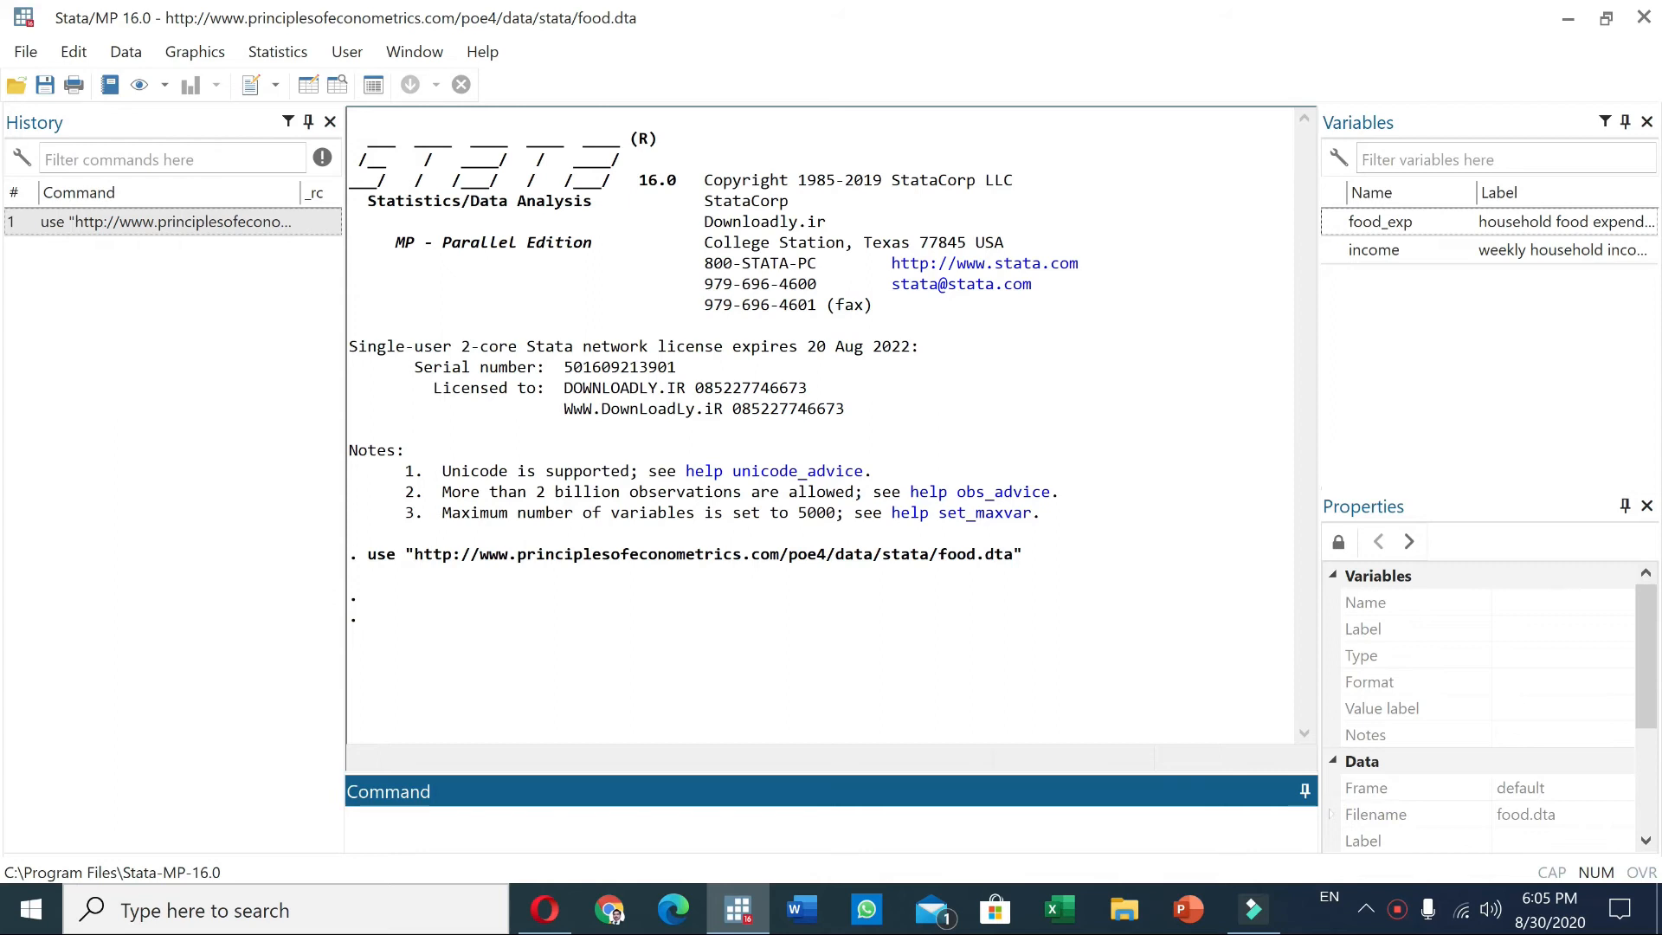
Run a simple linear regression of food_exp on income with regress food_exp income
type("regress food_exp")
type("w")
key("BackSpace")
type("in")
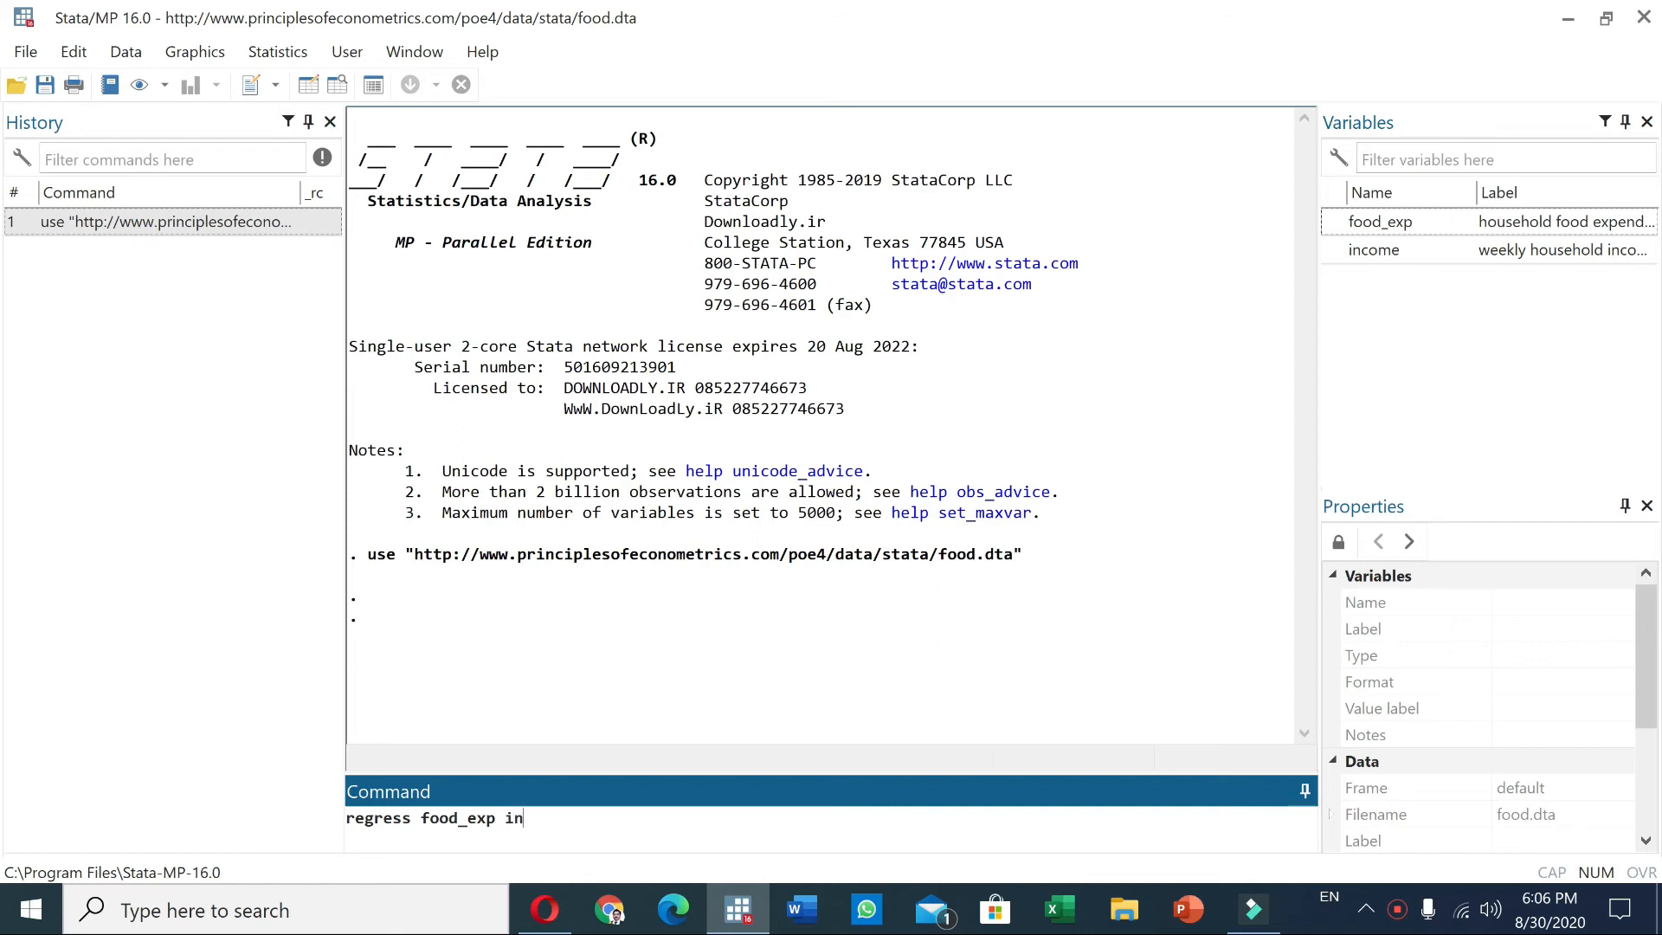
type("come")
key("Return")
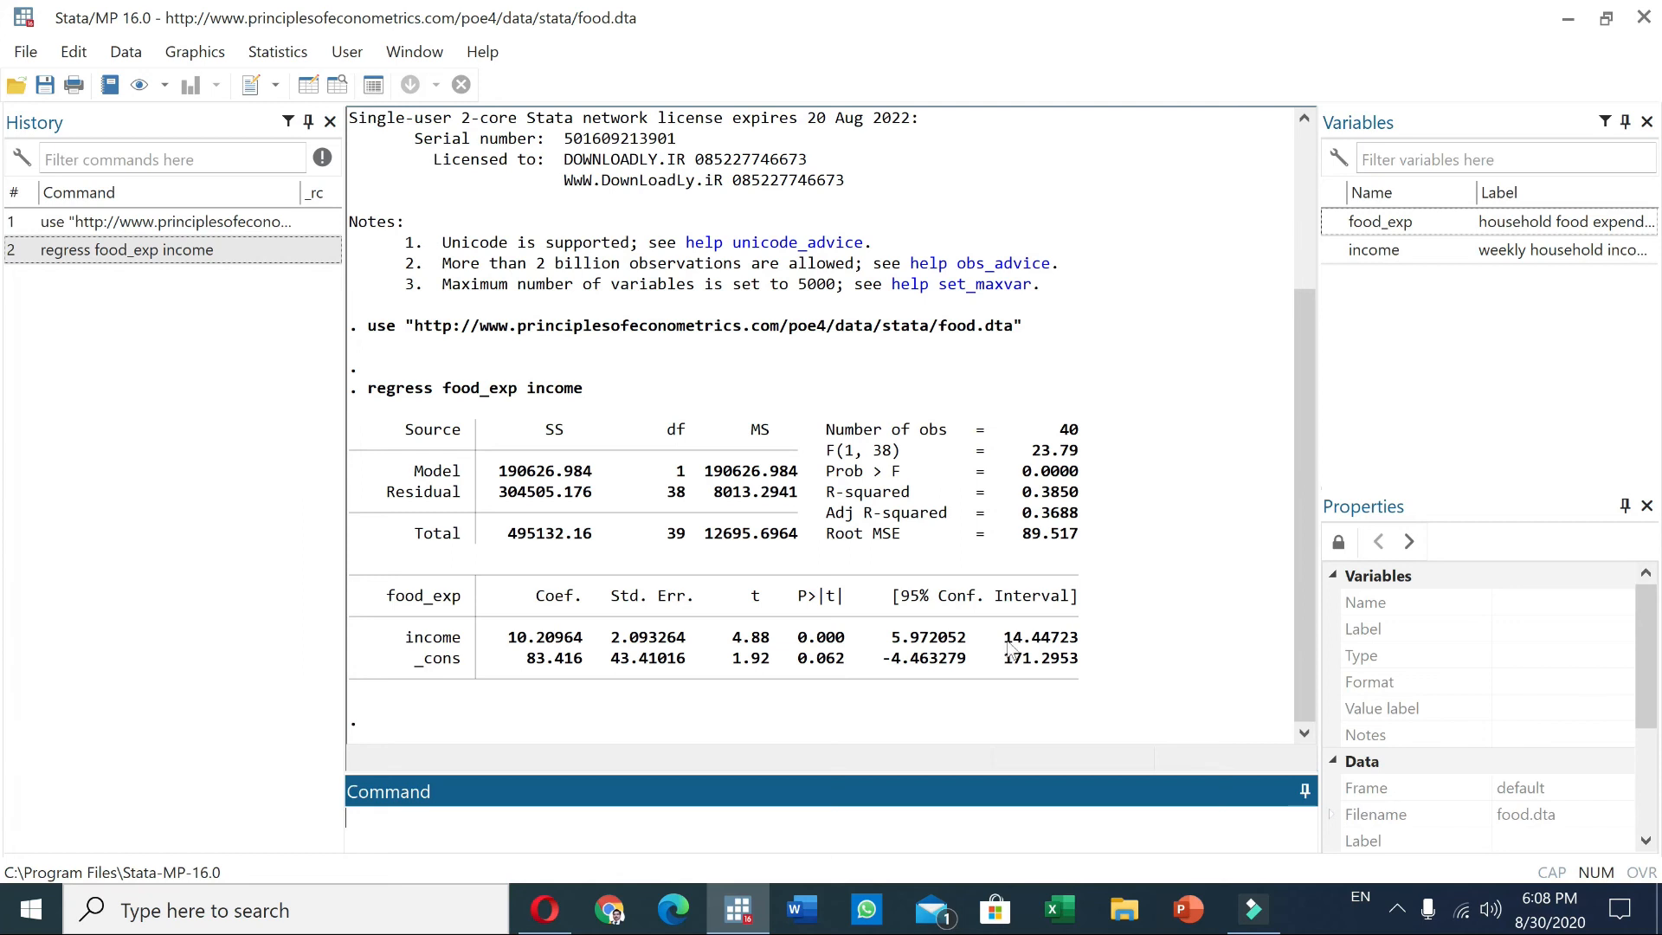
mouse_move(1295, 899)
left_click(1397, 910)
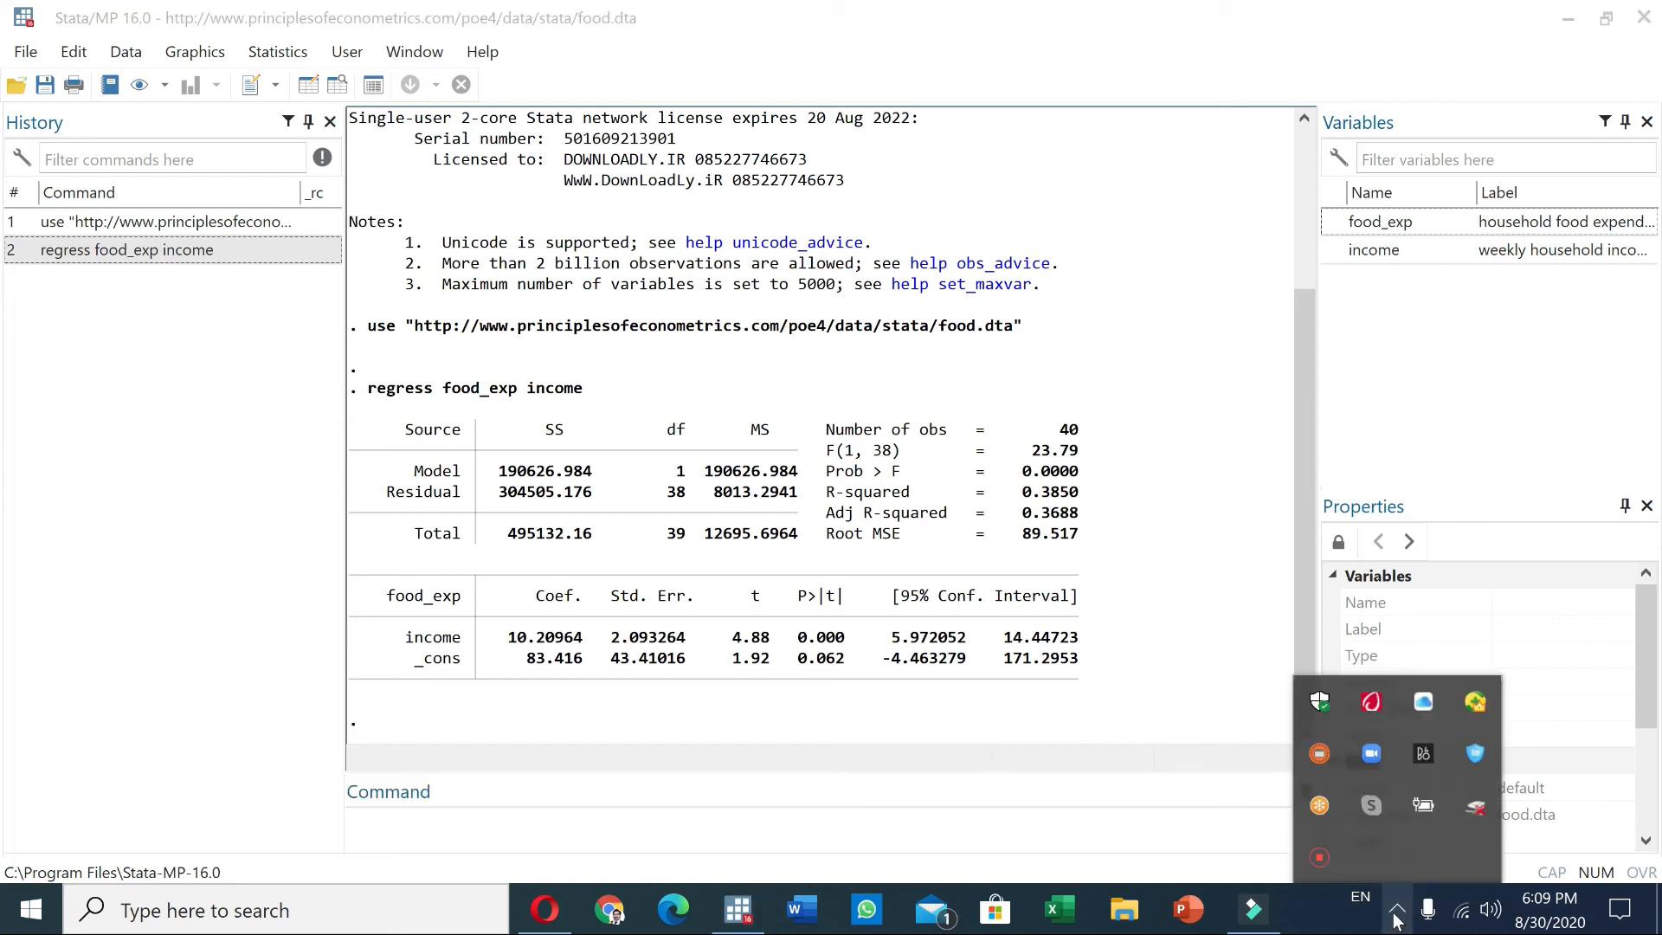
left_click(1112, 730)
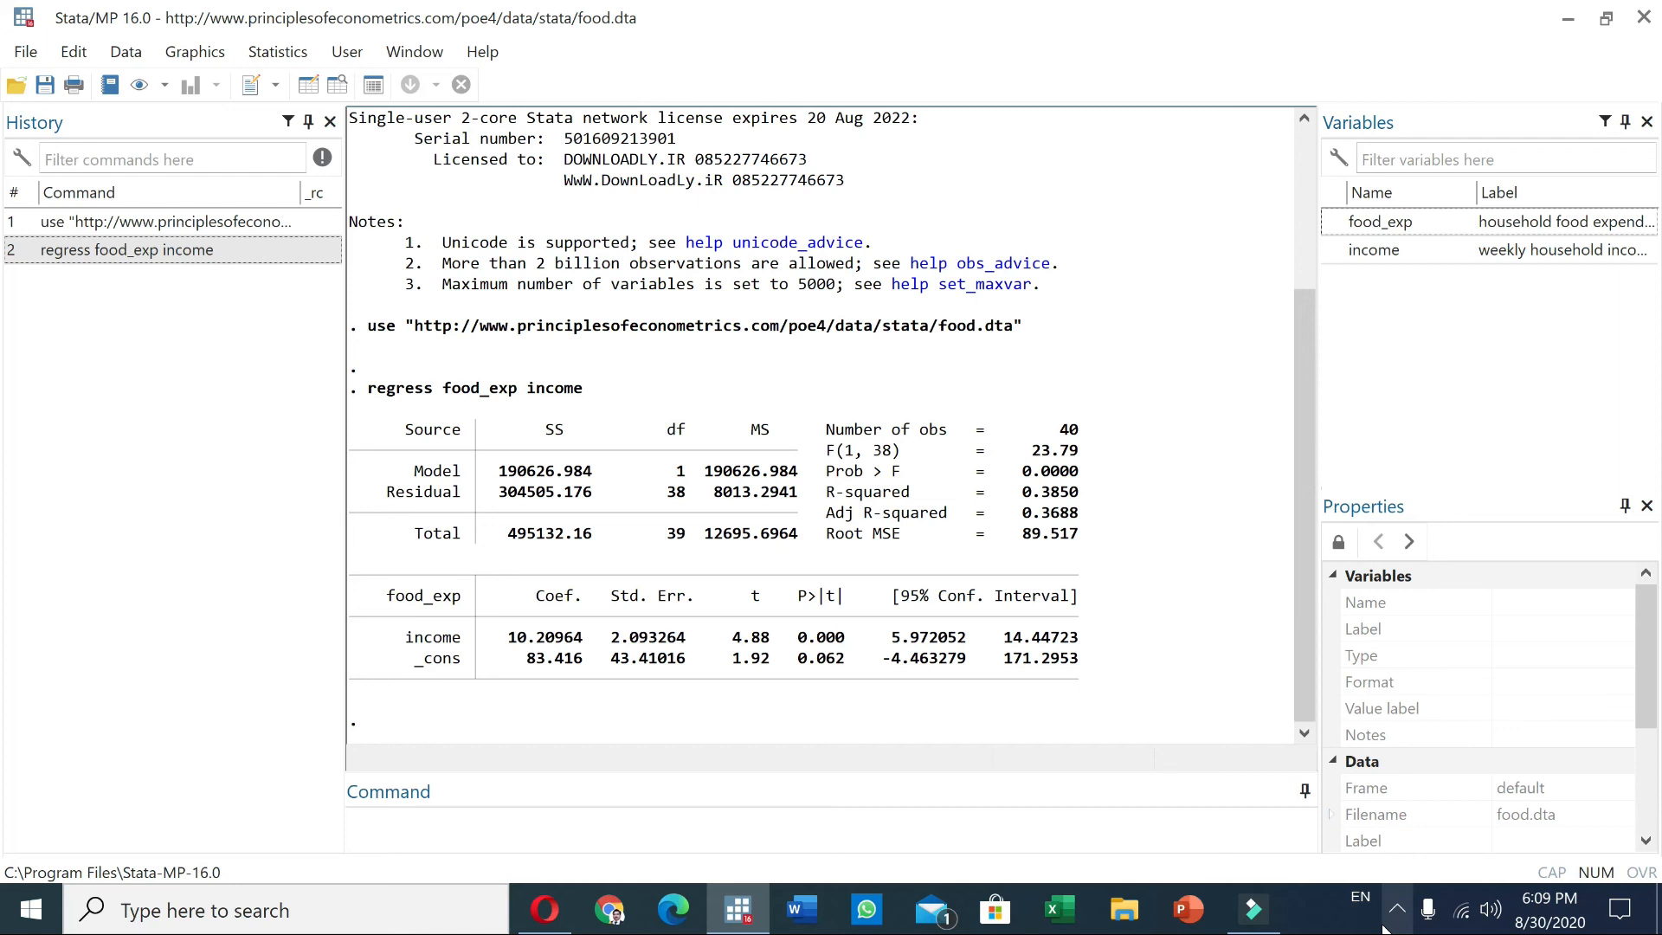
Switch to the Opera browser and read through the simple linear regression tutorial page
left_click(538, 910)
left_click(856, 513)
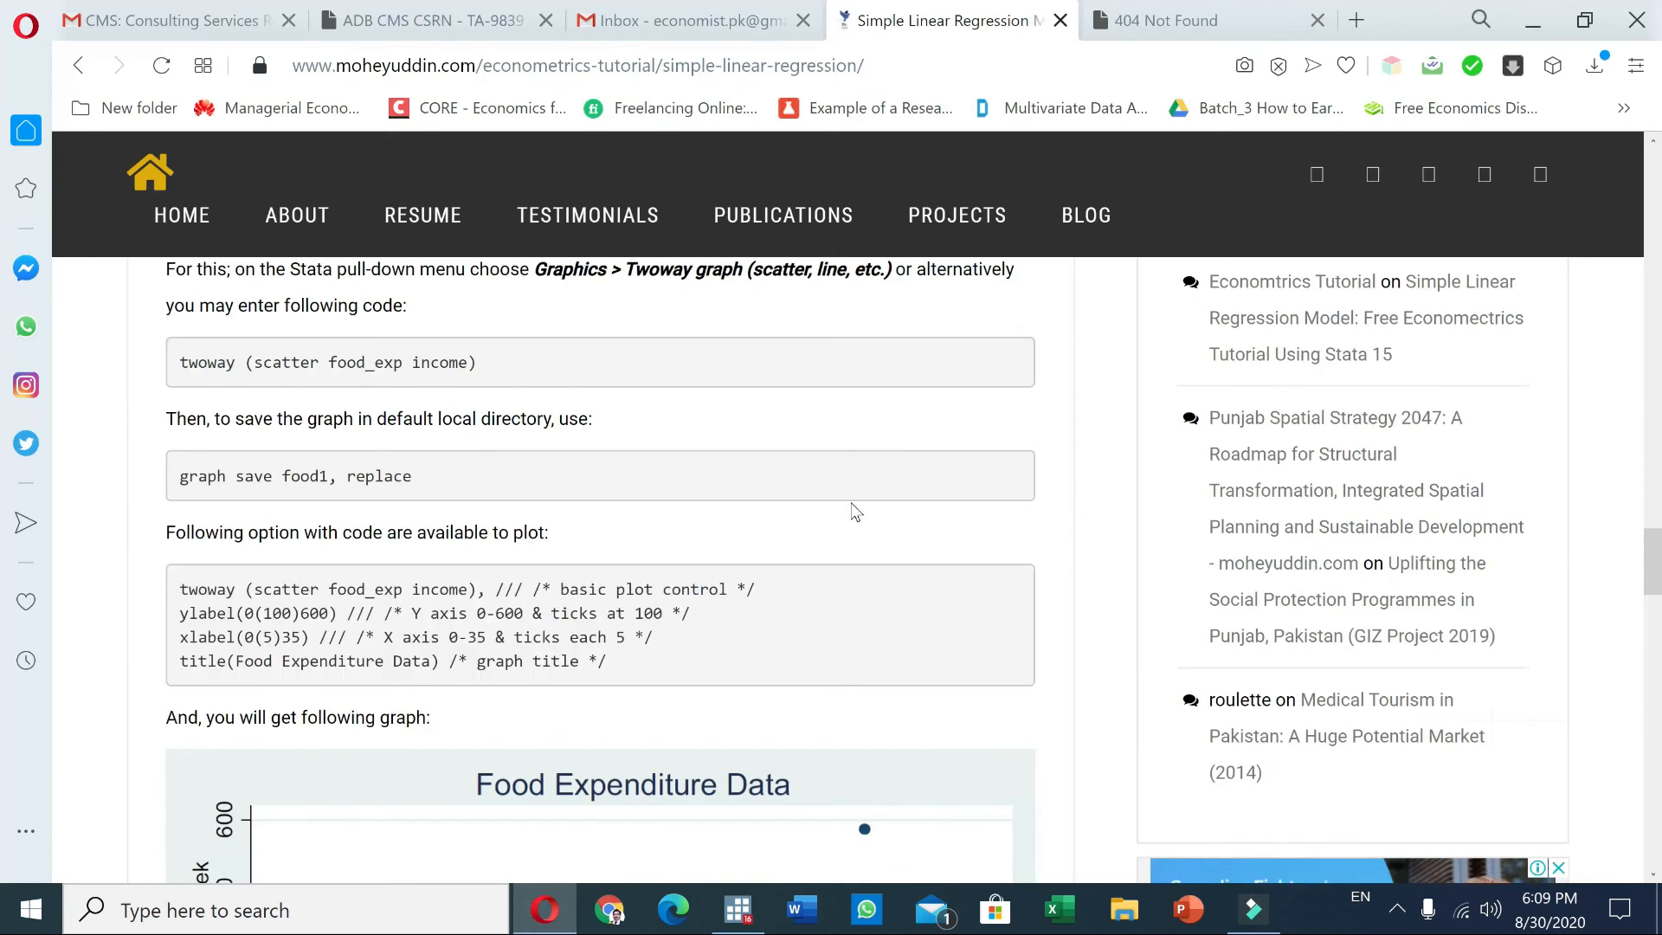
key("Home")
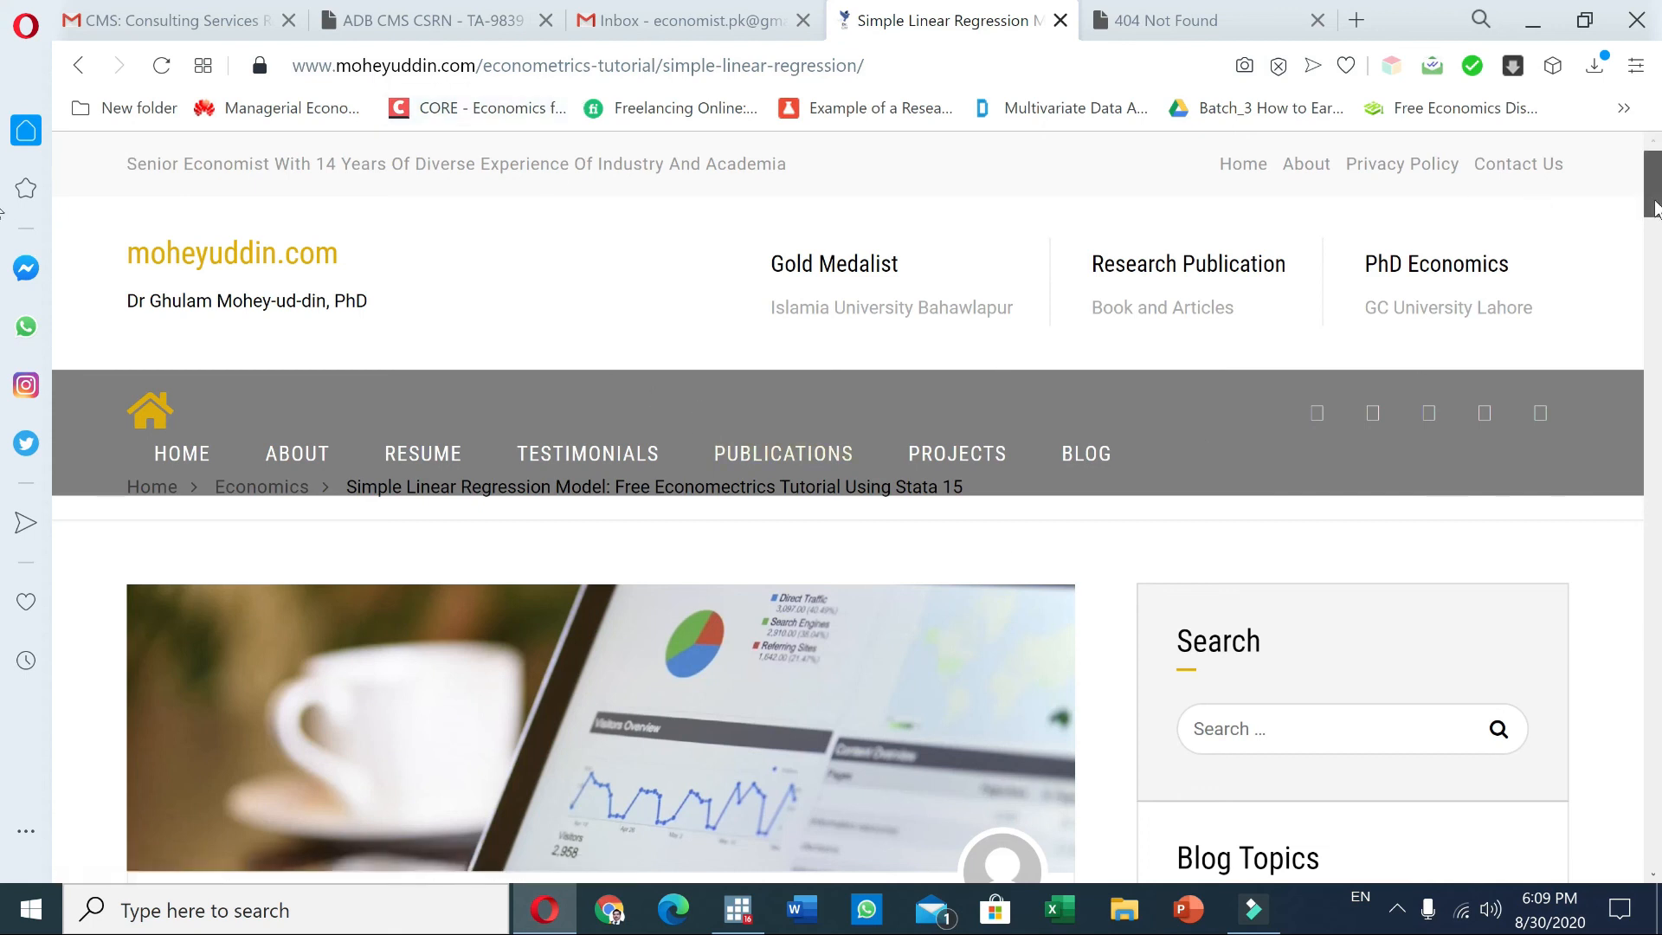
left_click_drag(1656, 212, 1644, 373)
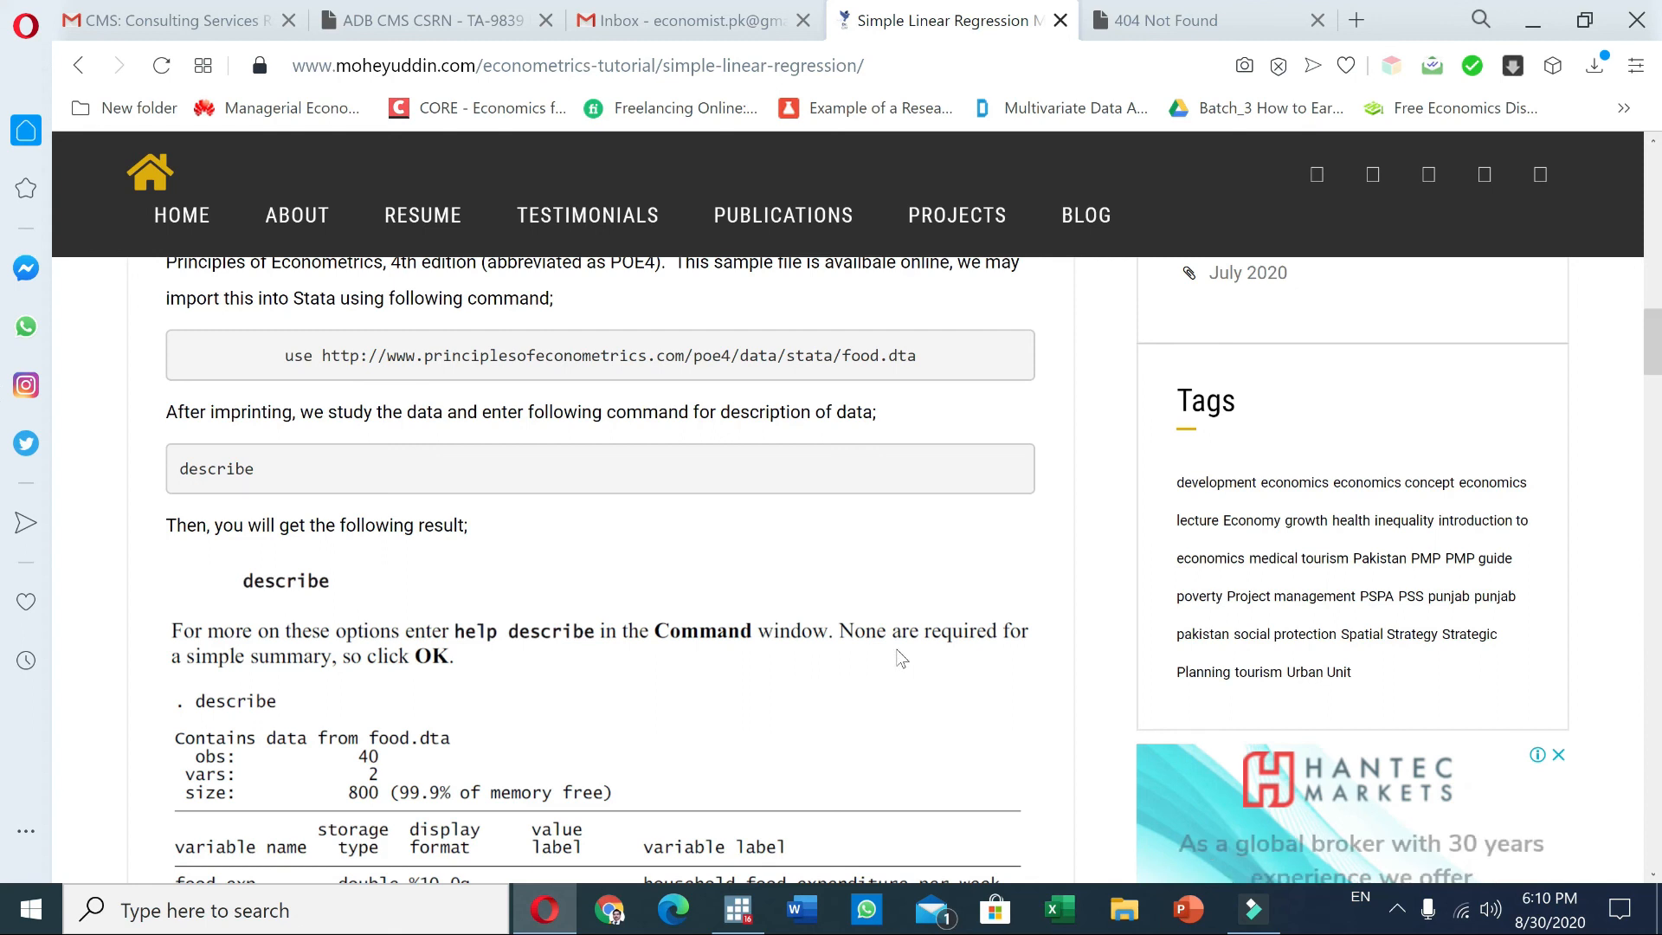
scroll(900, 659, "down", 10)
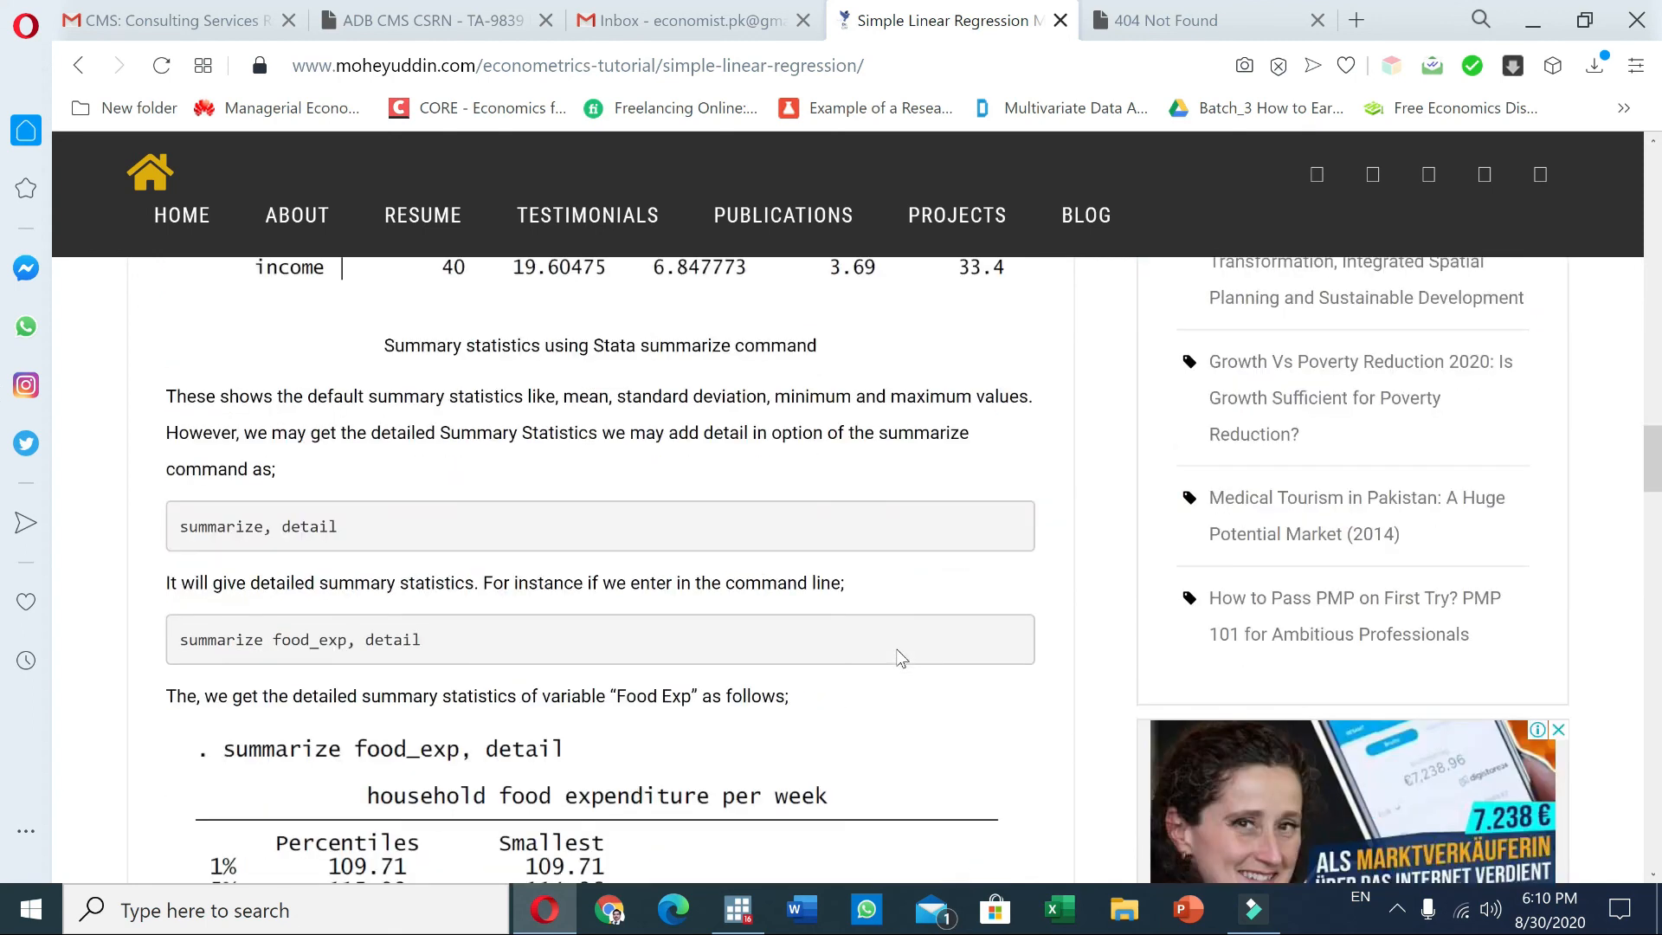
scroll(900, 658, "down", 8)
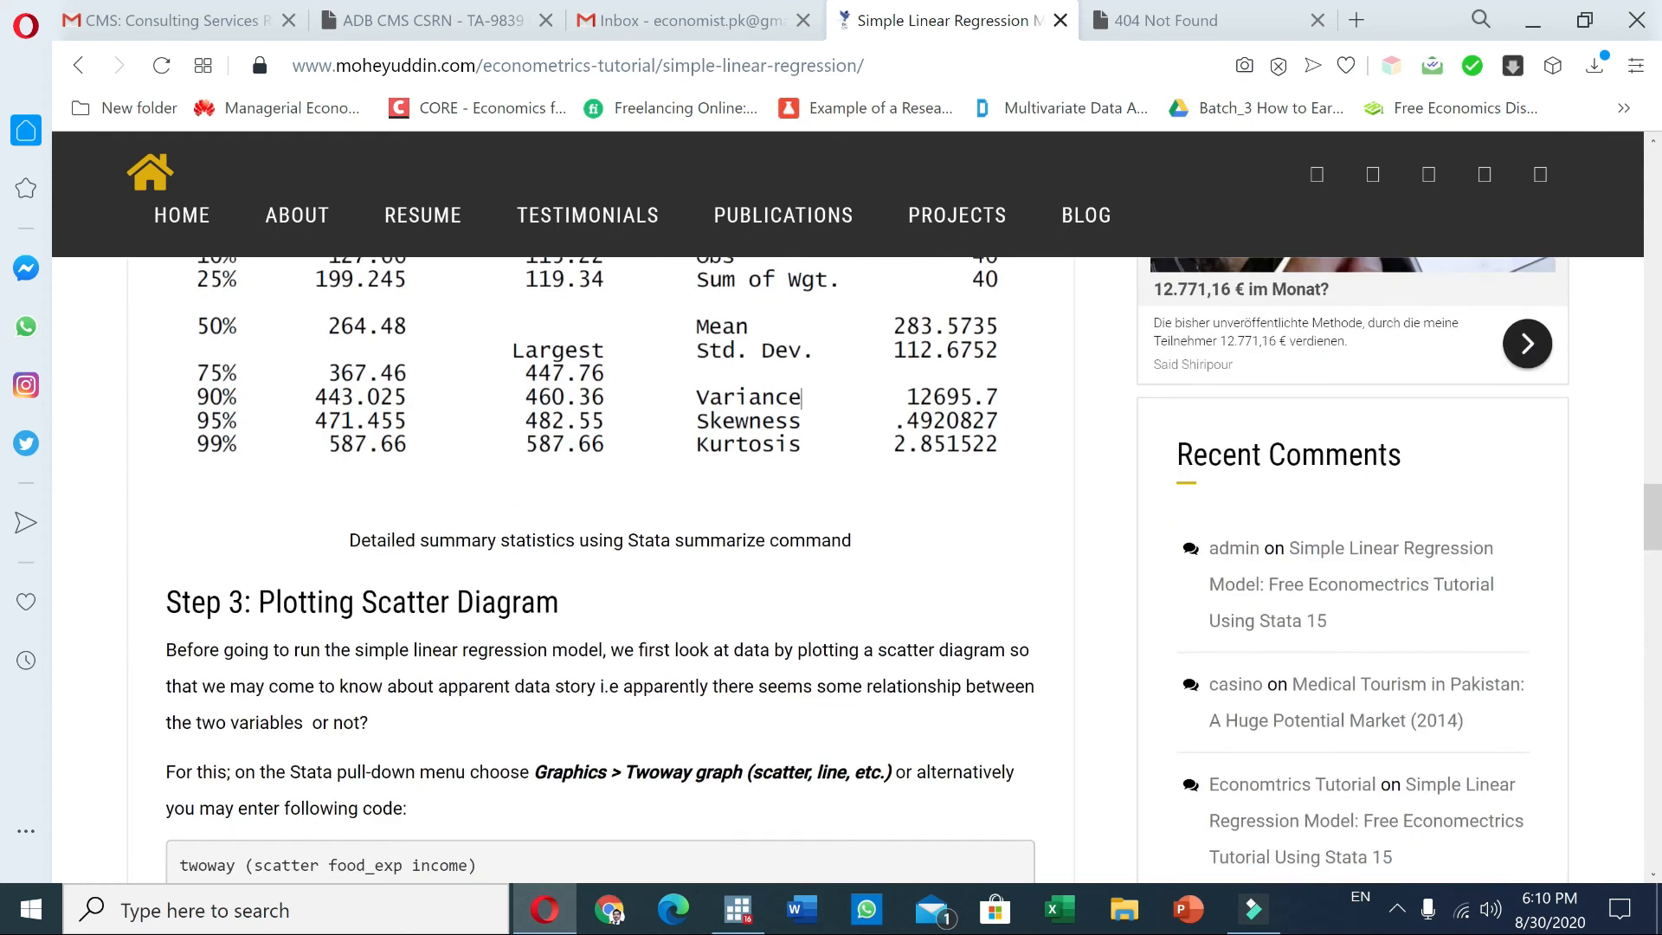
scroll(900, 658, "down", 20)
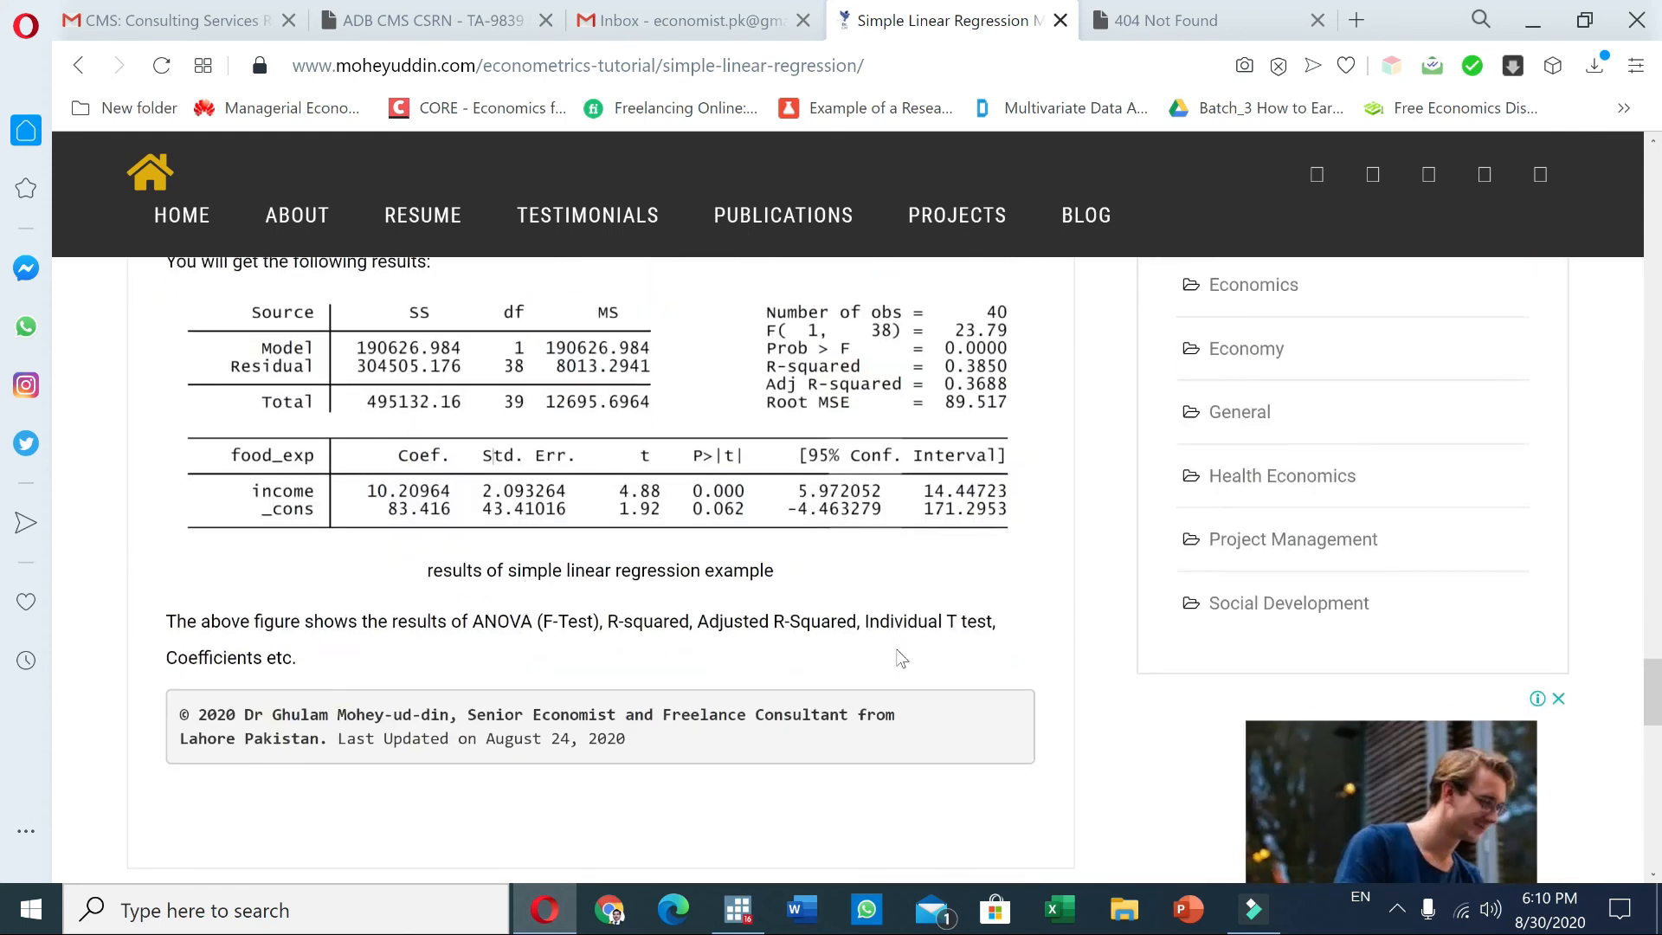
scroll(900, 658, "down", 10)
scroll(900, 659, "up", 10)
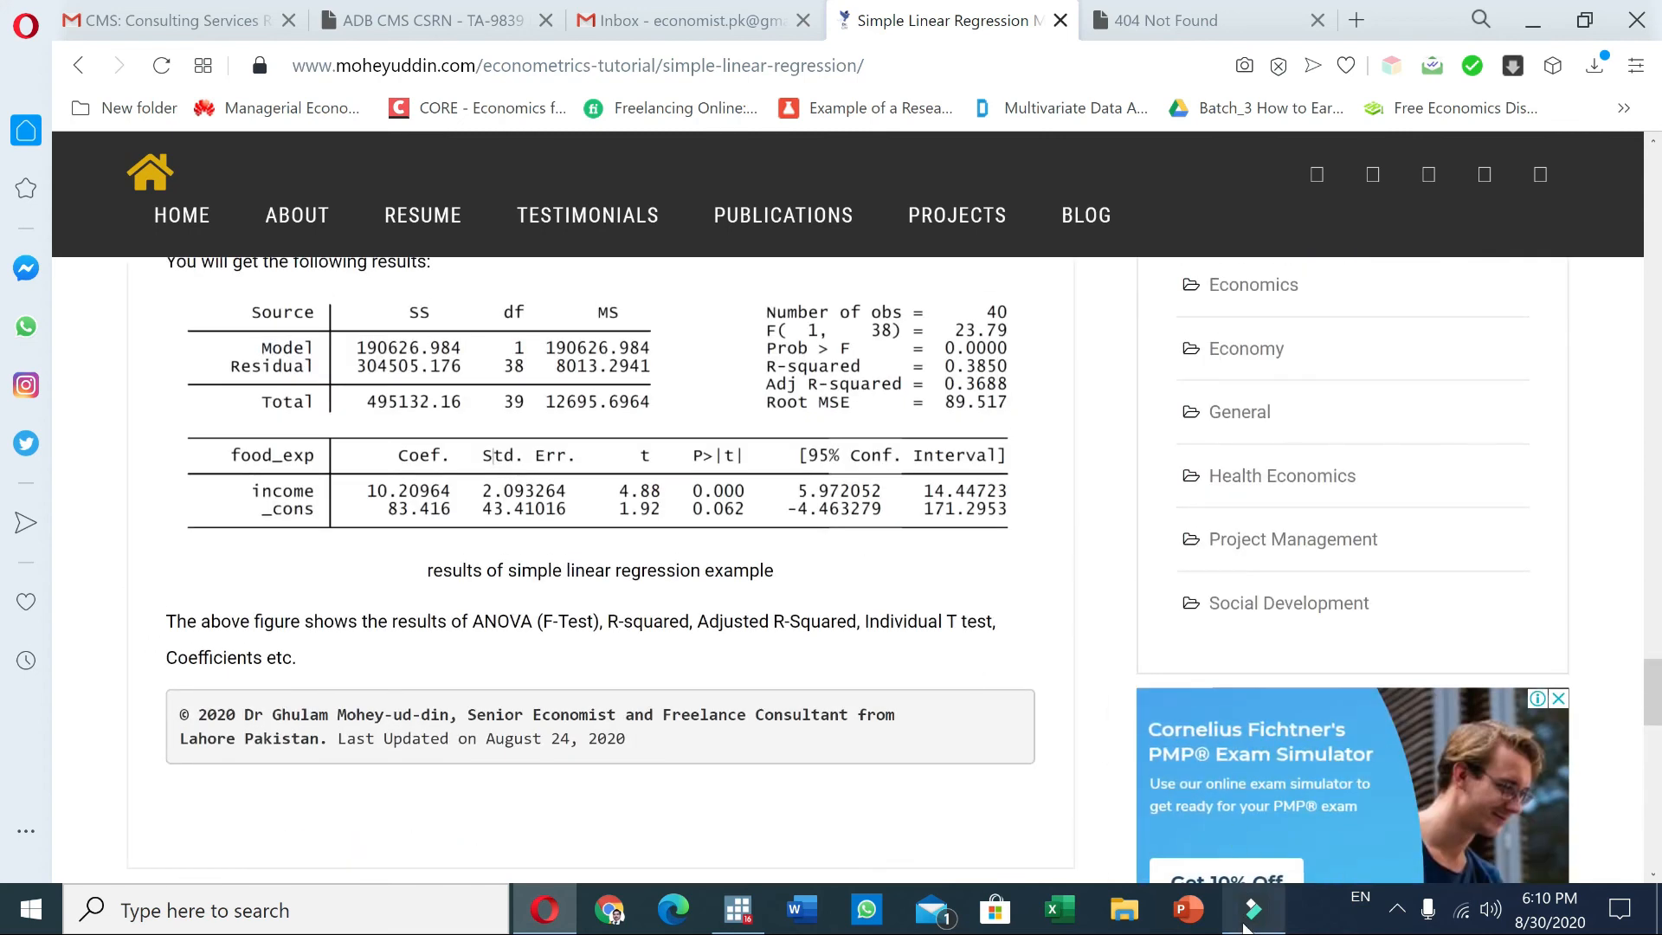
mouse_move(1246, 925)
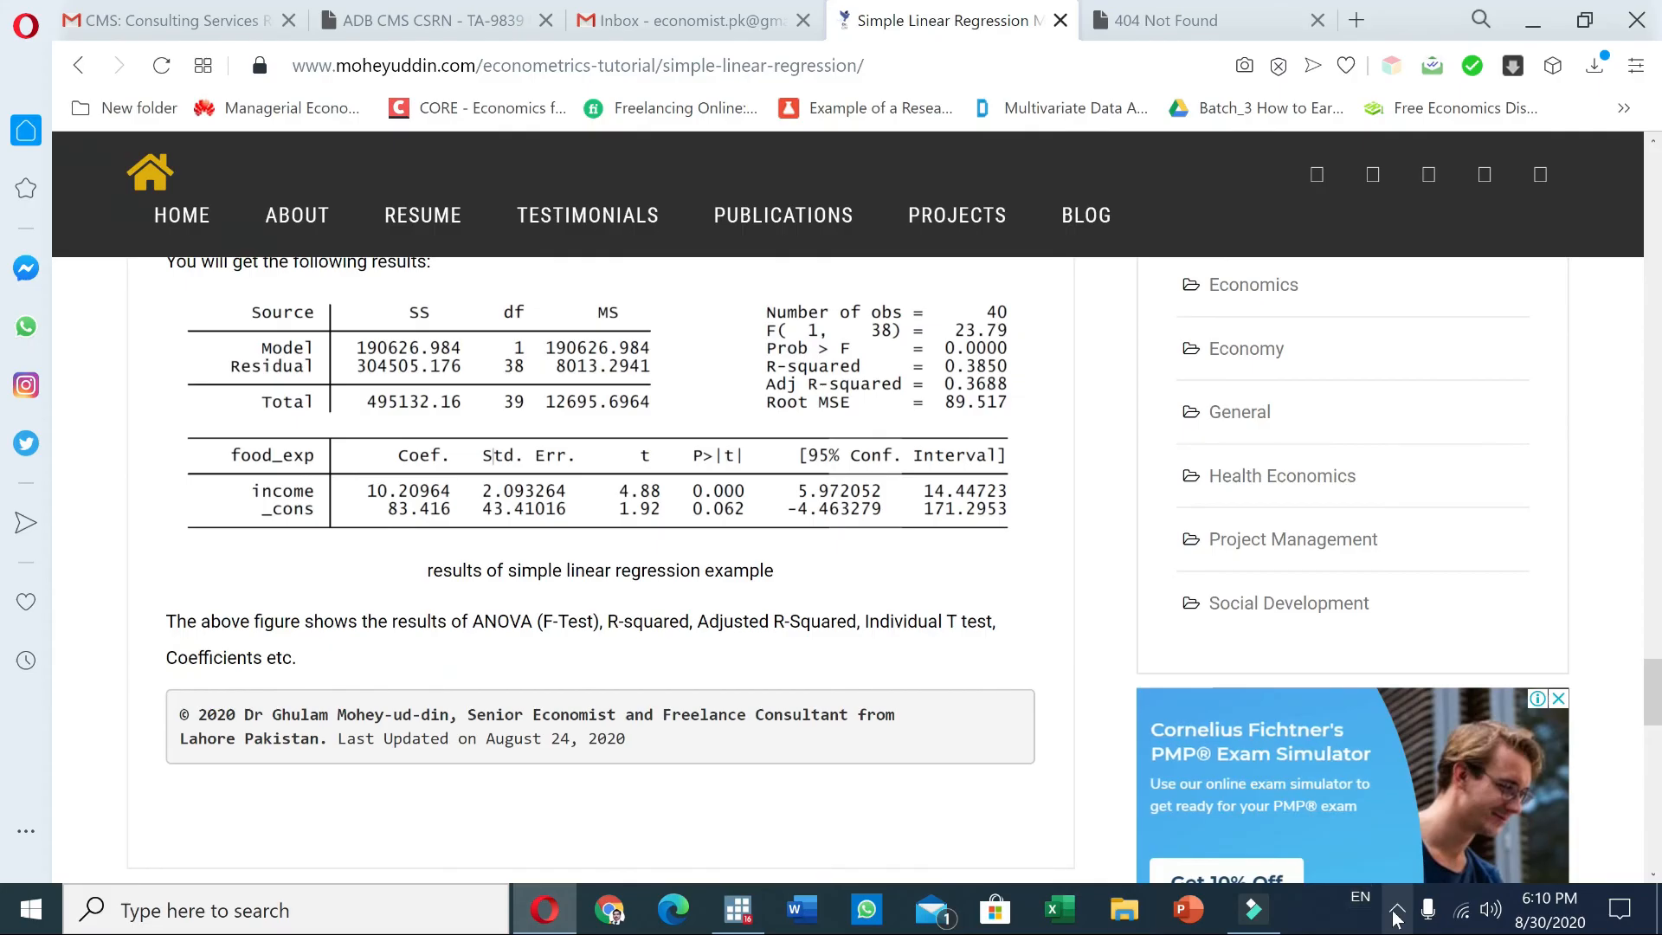
left_click(1396, 910)
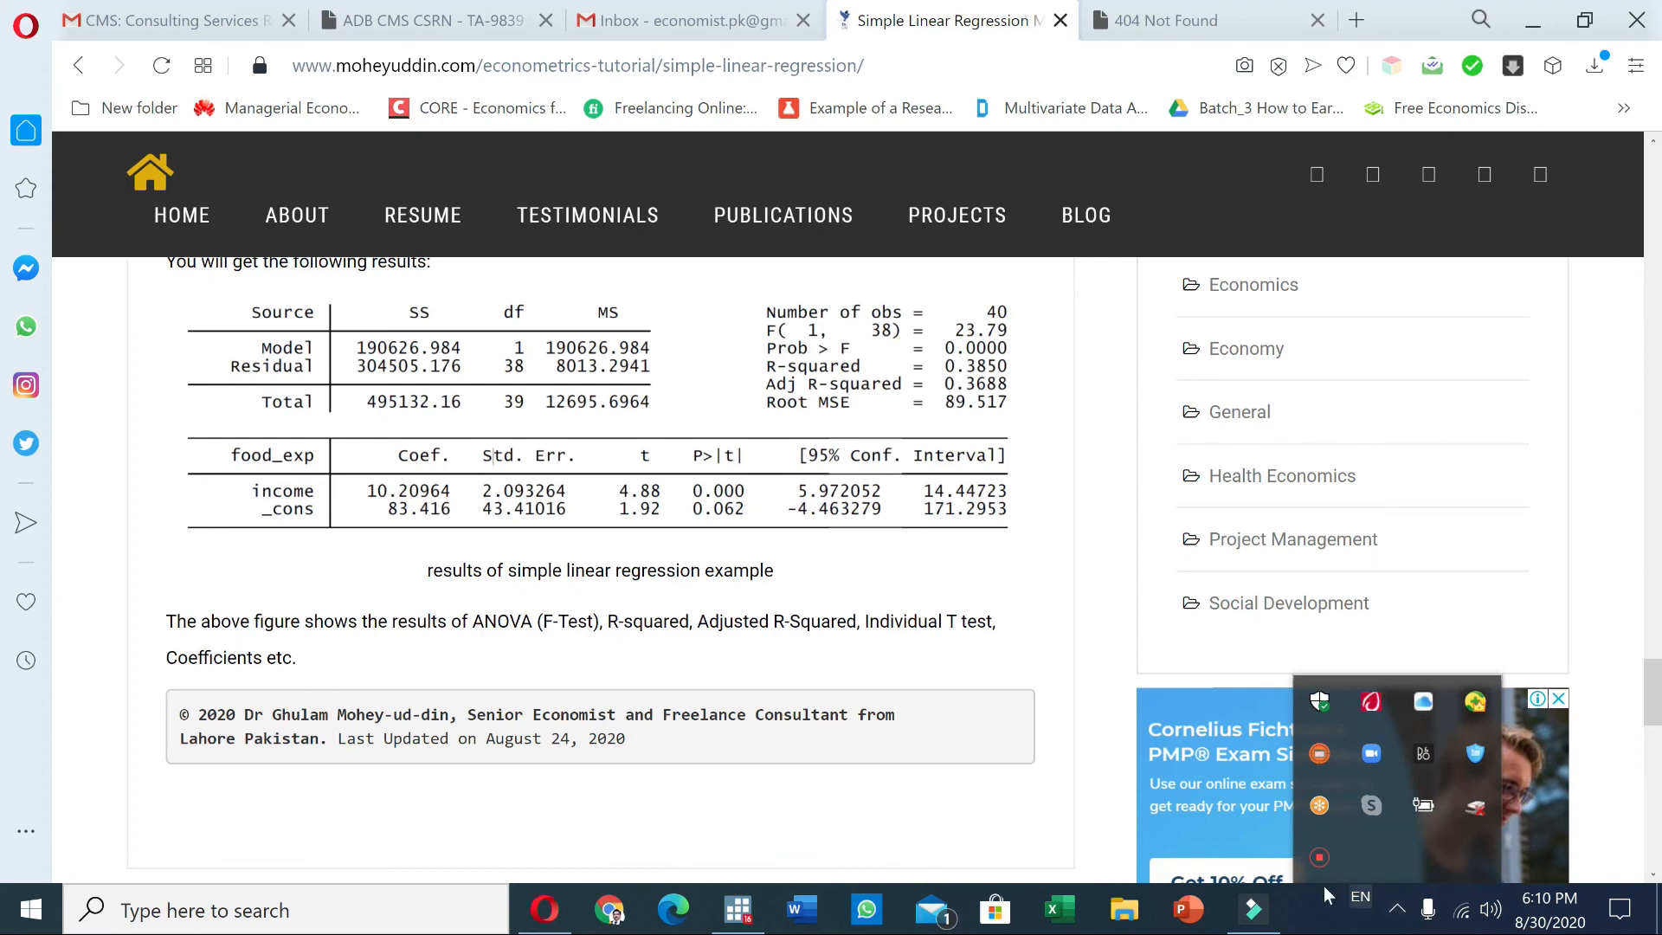